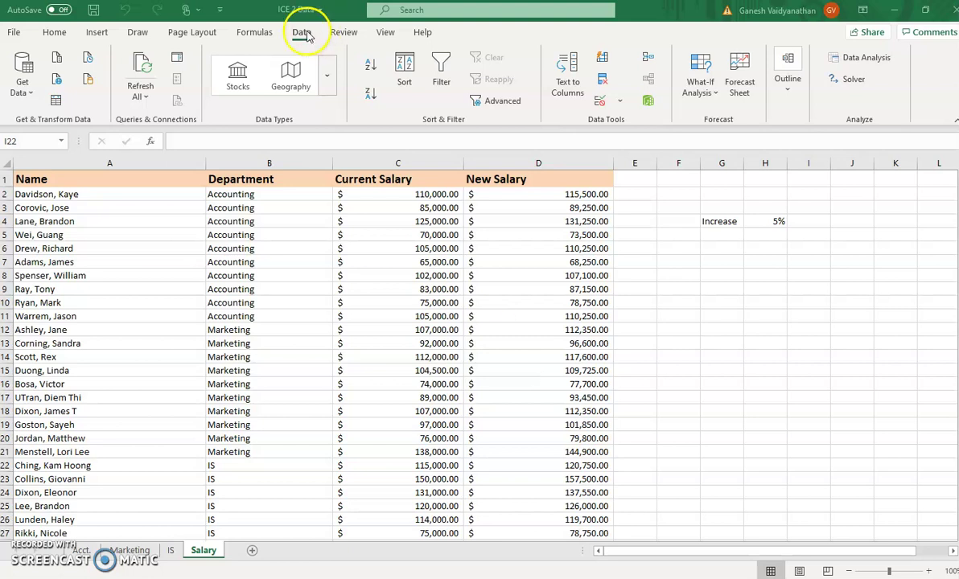
pyautogui.click(787, 84)
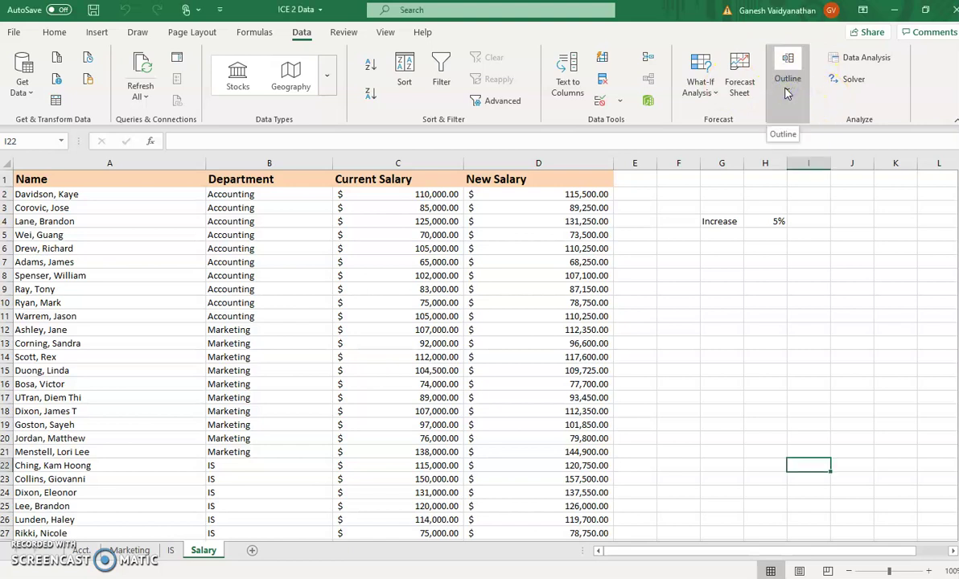
pyautogui.click(787, 90)
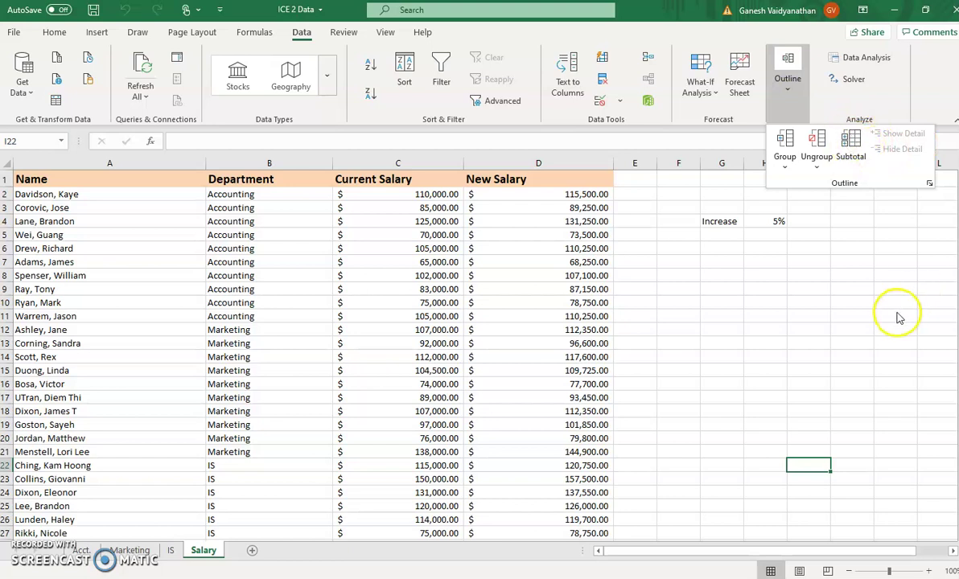
pyautogui.click(836, 316)
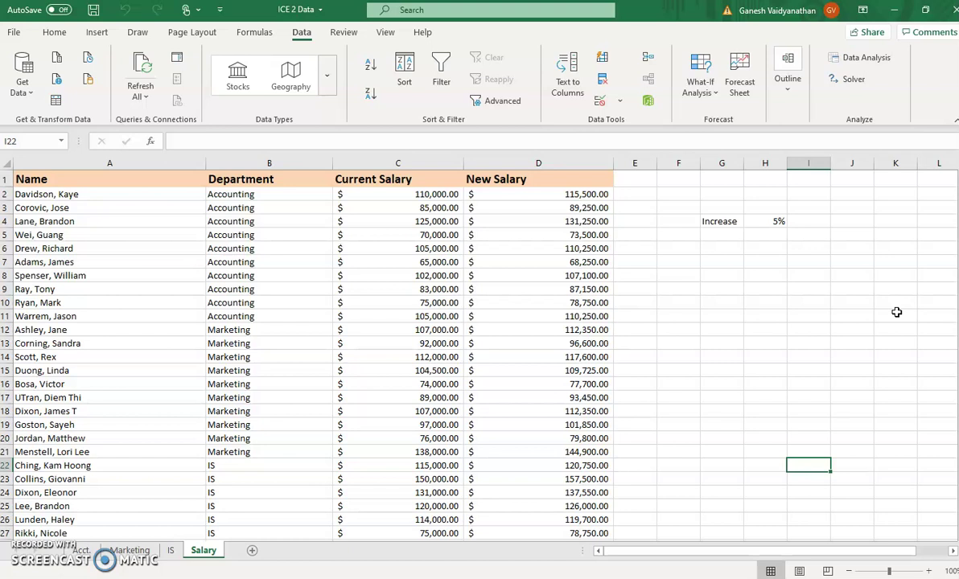
# - Handwrite the ink notes "PC" and "Apple" in the empty cells below the Increase rate on the Salary sheet
pyautogui.moveTo(720, 260); pyautogui.dragTo(722, 283)
pyautogui.moveTo(715, 263)
pyautogui.mouseDown()
pyautogui.moveTo(729, 264)
pyautogui.moveTo(723, 272)
pyautogui.mouseUp()
pyautogui.moveTo(741, 259)
pyautogui.mouseDown()
pyautogui.moveTo(733, 267)
pyautogui.moveTo(745, 276)
pyautogui.mouseUp()
pyautogui.moveTo(699, 370)
pyautogui.mouseDown()
pyautogui.moveTo(708, 341)
pyautogui.moveTo(713, 366)
pyautogui.mouseUp()
pyautogui.moveTo(701, 360)
pyautogui.mouseDown()
pyautogui.moveTo(720, 368)
pyautogui.moveTo(721, 360)
pyautogui.mouseUp()
pyautogui.moveTo(735, 342)
pyautogui.mouseDown()
pyautogui.moveTo(736, 364)
pyautogui.moveTo(751, 344)
pyautogui.mouseUp()
pyautogui.moveTo(758, 338); pyautogui.dragTo(769, 344)
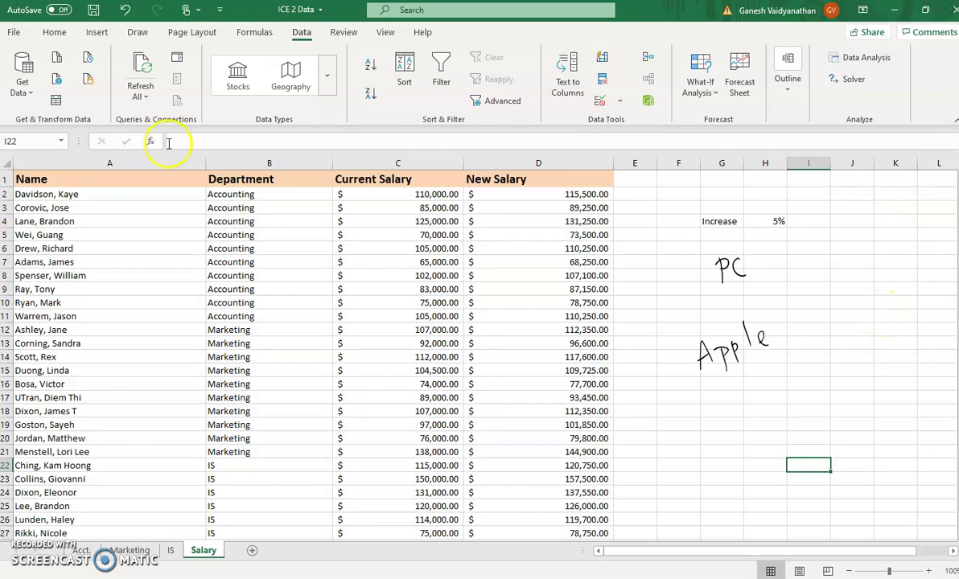
# - Handwrite "Autosum", "all" and "SubTotal" in ink below the "Apple" note, linking them with small arrows
pyautogui.click(55, 33)
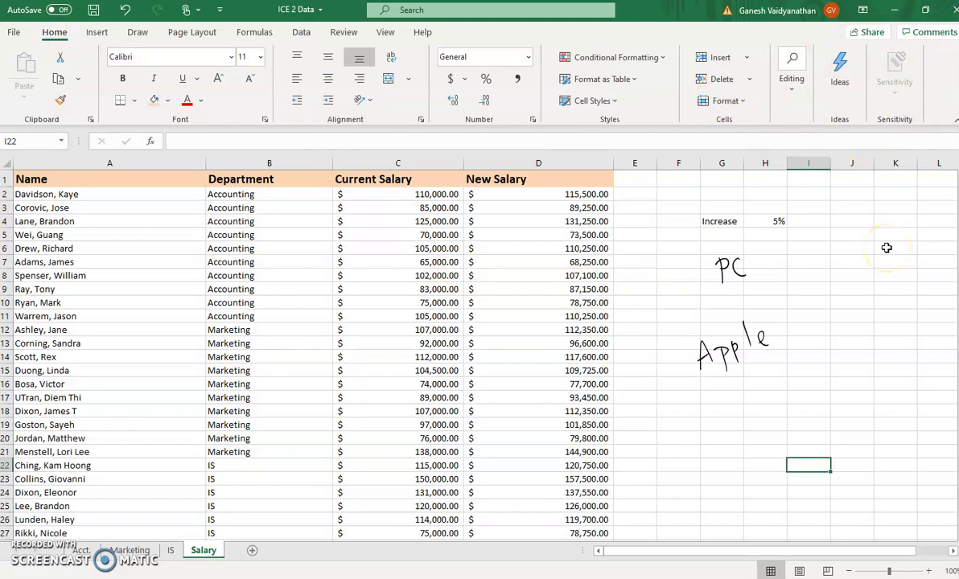
pyautogui.moveTo(730, 423)
pyautogui.mouseDown()
pyautogui.moveTo(725, 432)
pyautogui.moveTo(756, 410)
pyautogui.moveTo(759, 393)
pyautogui.moveTo(759, 401)
pyautogui.mouseUp()
pyautogui.moveTo(771, 386)
pyautogui.mouseDown()
pyautogui.moveTo(766, 400)
pyautogui.moveTo(809, 376)
pyautogui.moveTo(816, 359)
pyautogui.mouseUp()
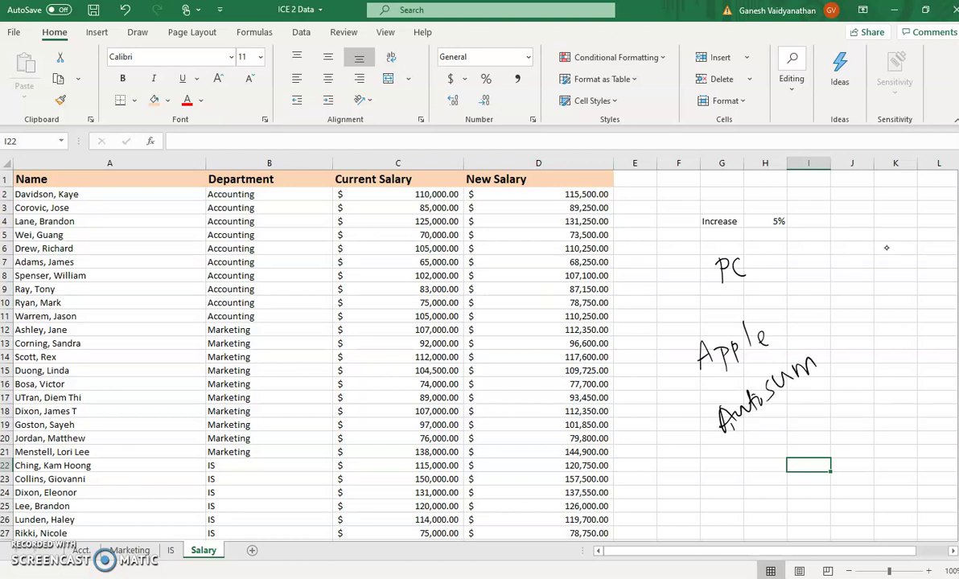
pyautogui.moveTo(756, 425)
pyautogui.mouseDown()
pyautogui.moveTo(762, 438)
pyautogui.moveTo(804, 414)
pyautogui.mouseUp()
pyautogui.moveTo(814, 382)
pyautogui.mouseDown()
pyautogui.moveTo(804, 442)
pyautogui.moveTo(854, 394)
pyautogui.moveTo(859, 406)
pyautogui.mouseUp()
pyautogui.moveTo(873, 368); pyautogui.dragTo(884, 359)
pyautogui.moveTo(882, 362)
pyautogui.mouseDown()
pyautogui.moveTo(887, 383)
pyautogui.moveTo(932, 350)
pyautogui.mouseUp()
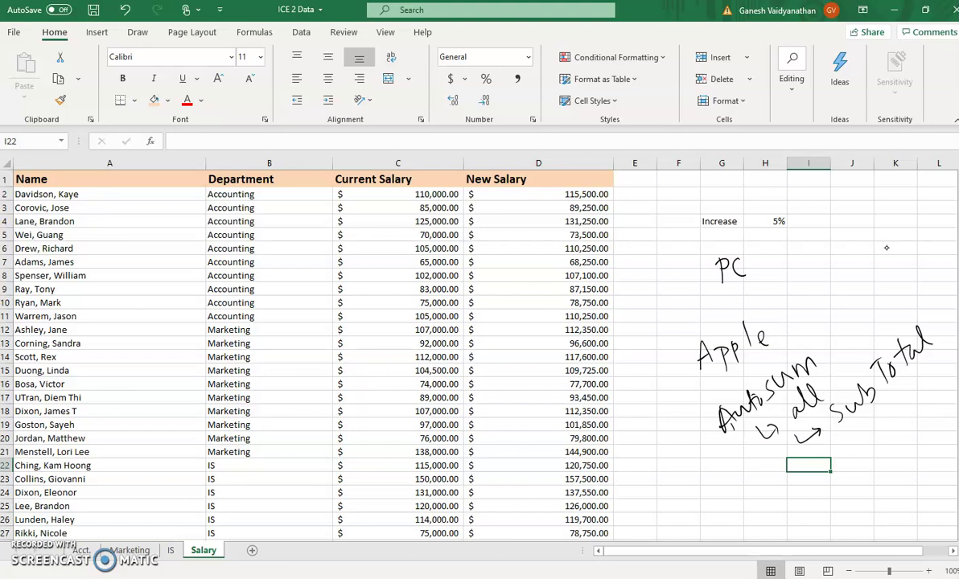
# - Circle the handwritten "PC" note in ink and write "Office365" beside it
pyautogui.moveTo(761, 268); pyautogui.dragTo(762, 274)
pyautogui.moveTo(753, 288)
pyautogui.mouseDown()
pyautogui.moveTo(699, 273)
pyautogui.moveTo(749, 280)
pyautogui.moveTo(790, 255)
pyautogui.mouseUp()
pyautogui.moveTo(807, 233); pyautogui.dragTo(811, 281)
pyautogui.moveTo(815, 233)
pyautogui.mouseDown()
pyautogui.moveTo(823, 271)
pyautogui.moveTo(830, 248)
pyautogui.mouseUp()
pyautogui.click(825, 236)
pyautogui.moveTo(830, 247)
pyautogui.mouseDown()
pyautogui.moveTo(837, 261)
pyautogui.moveTo(874, 248)
pyautogui.mouseUp()
pyautogui.moveTo(872, 222); pyautogui.dragTo(879, 241)
pyautogui.moveTo(905, 201)
pyautogui.mouseDown()
pyautogui.moveTo(899, 232)
pyautogui.moveTo(915, 233)
pyautogui.moveTo(927, 194)
pyautogui.mouseUp()
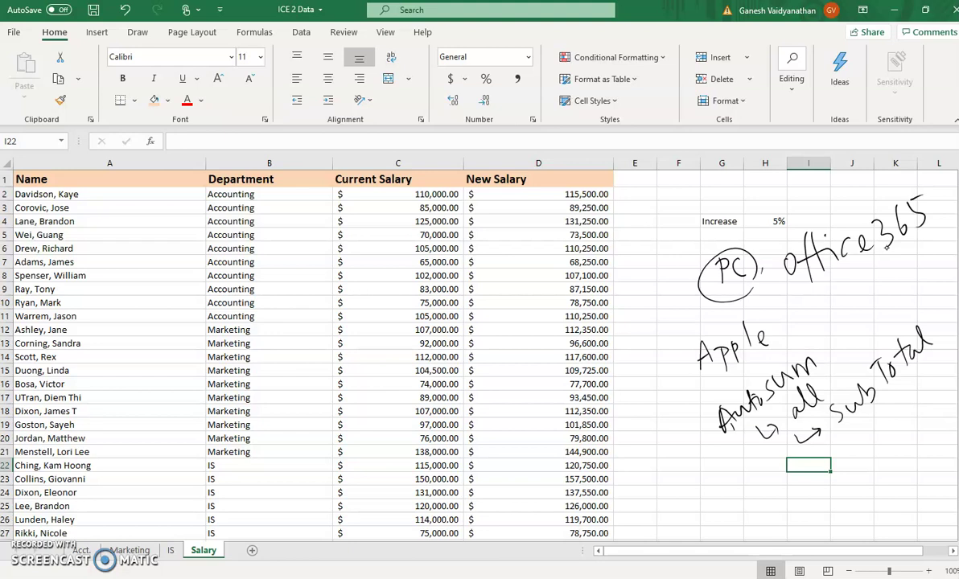
pyautogui.click(300, 31)
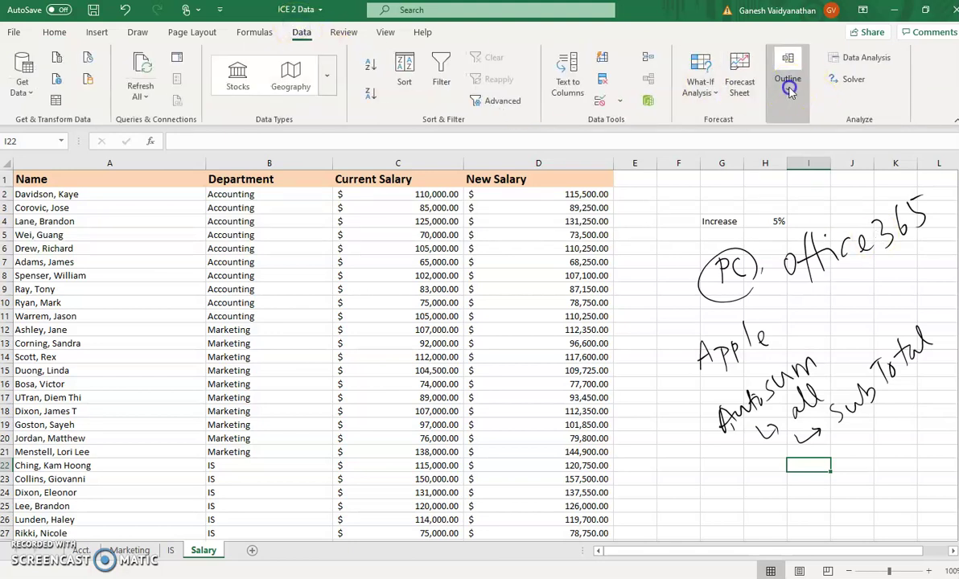
pyautogui.click(789, 86)
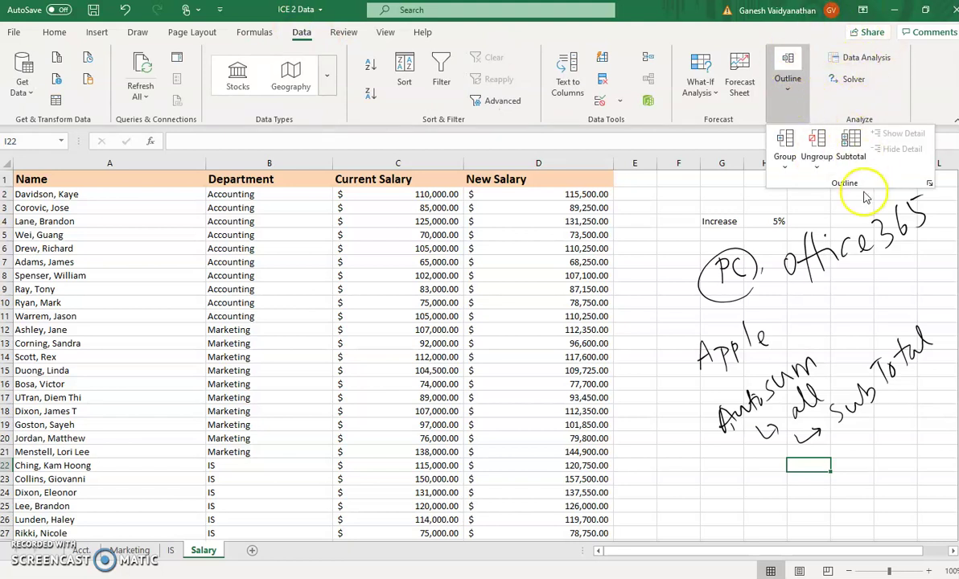
pyautogui.click(844, 305)
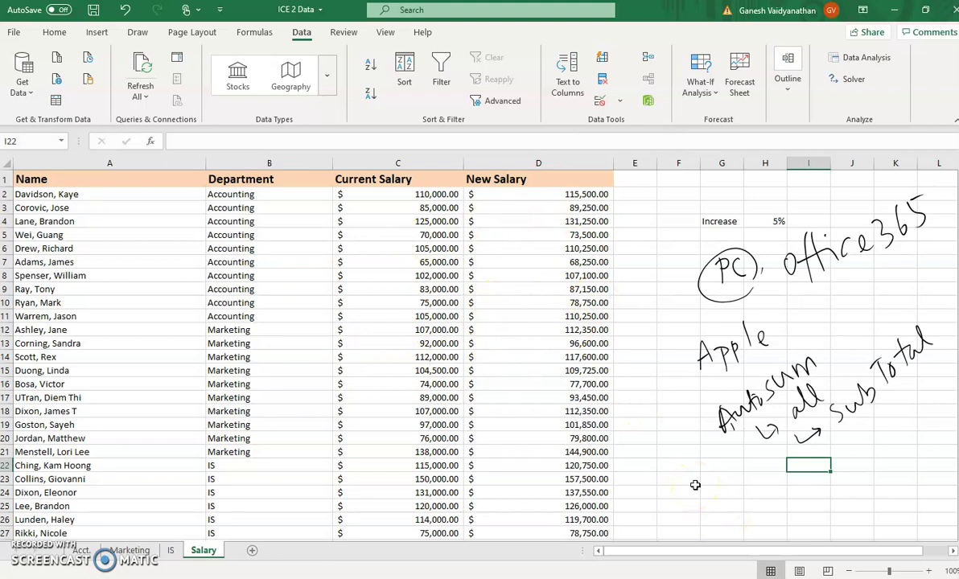
# - Add a new worksheet after the Salary sheet and name it Subtotal
pyautogui.click(253, 551)
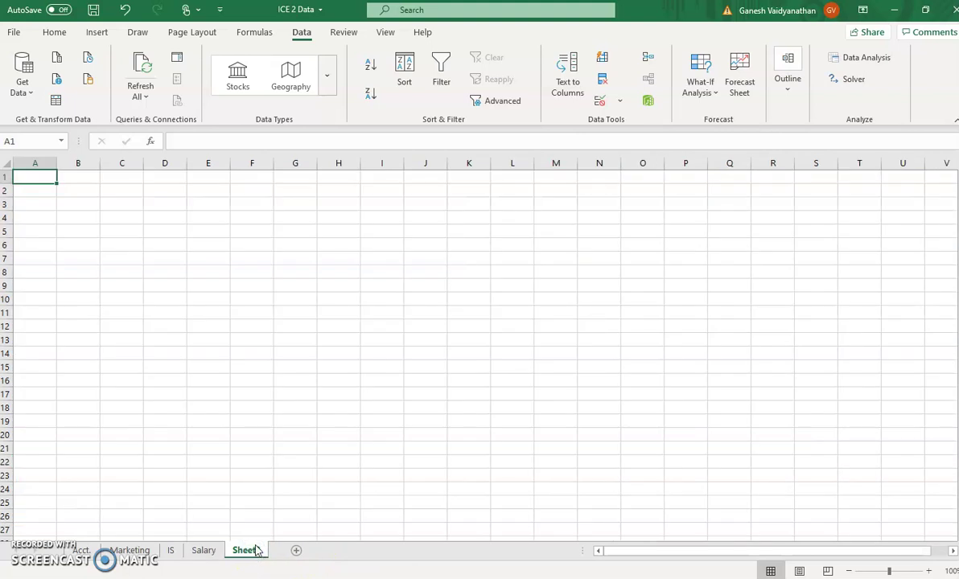
pyautogui.doubleClick(254, 549)
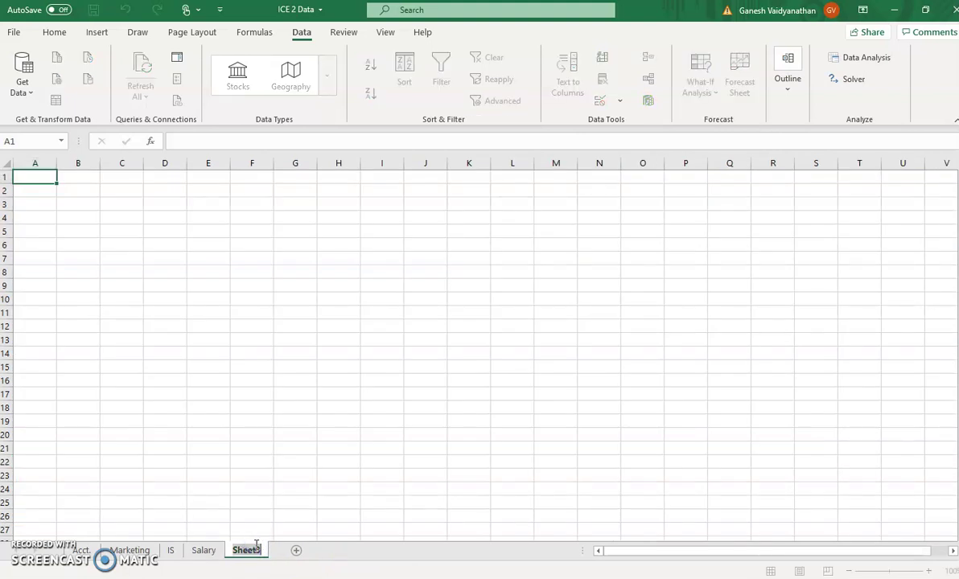
pyautogui.write('Sub')
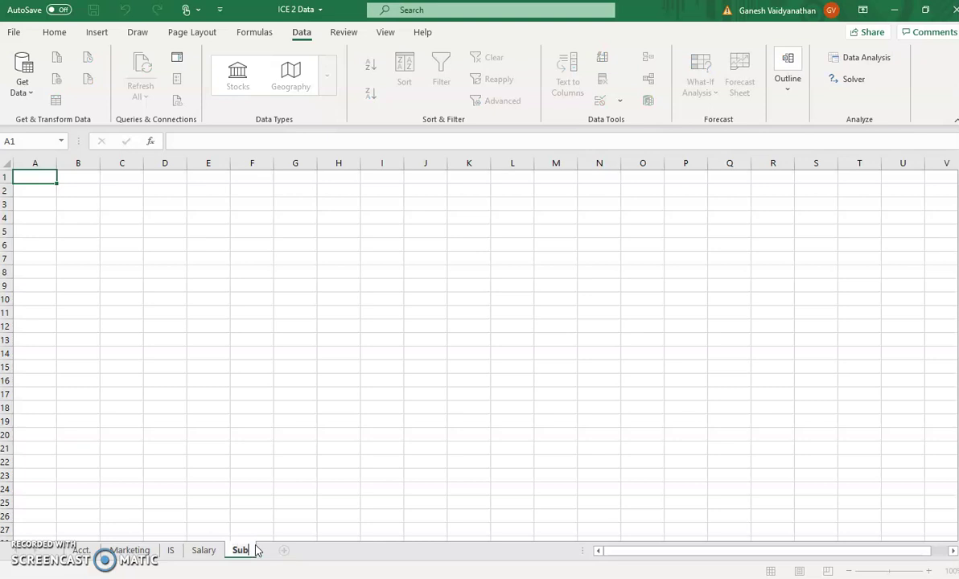
pyautogui.write('total')
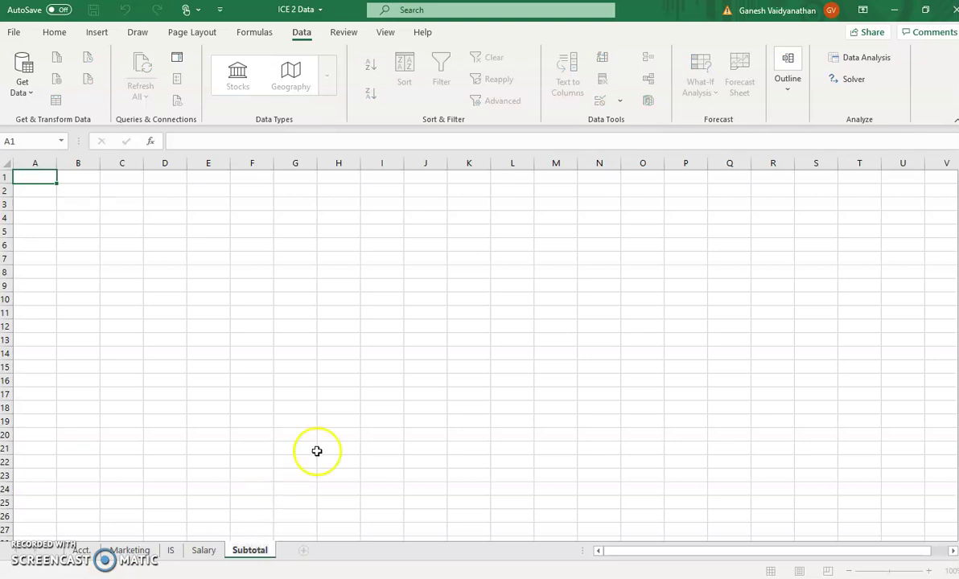
pyautogui.click(322, 458)
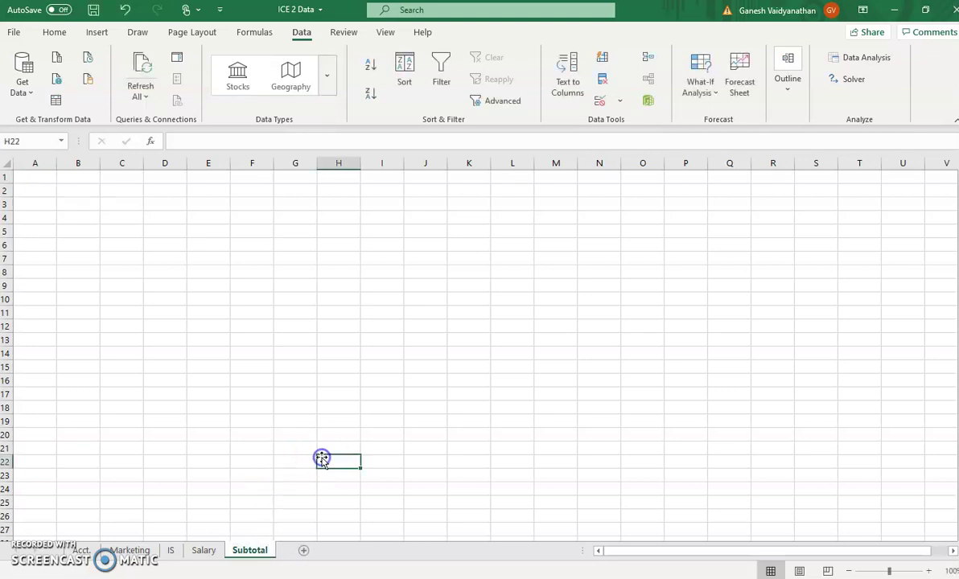
# - Copy the whole salary table with its headers, A1:D31, from the Salary sheet
pyautogui.click(203, 551)
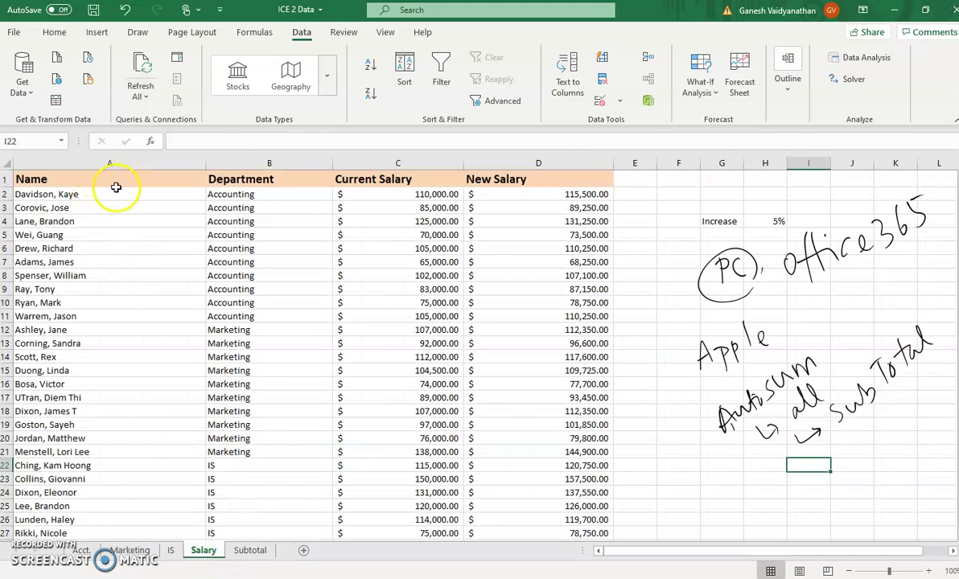
pyautogui.click(115, 181)
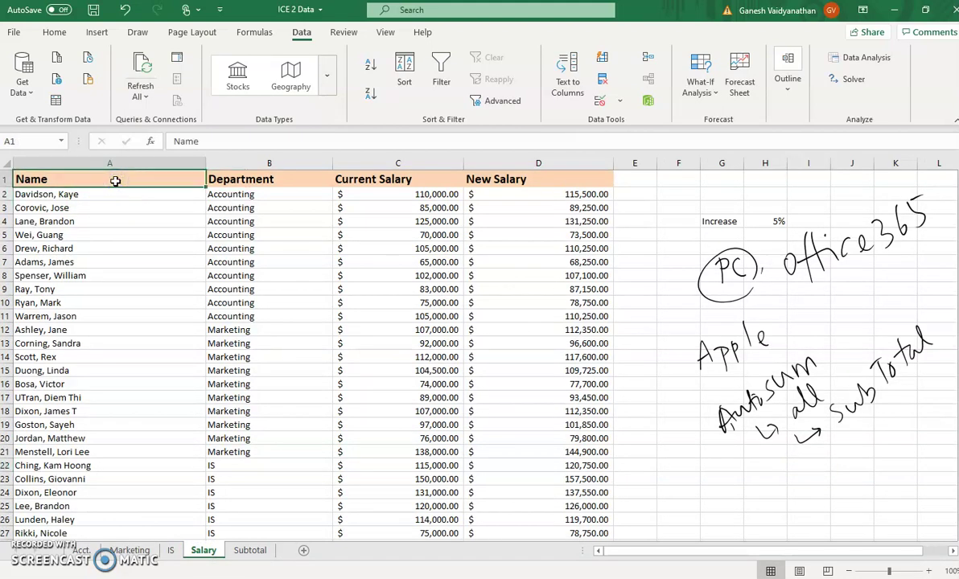
pyautogui.hotkey('shift', 'Right')
pyautogui.hotkey('shift', 'Right')
pyautogui.hotkey('shift', 'Right')
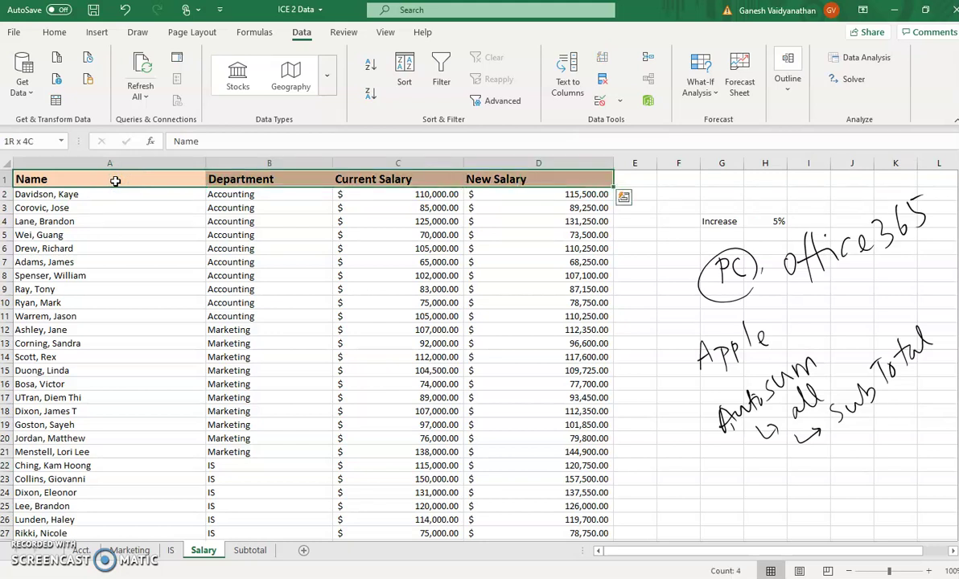
pyautogui.hotkey('shift', 'Down')
pyautogui.hotkey('shift', 'Down')
pyautogui.hotkey('shift', 'Down')
pyautogui.hotkey('shift', 'Down')
pyautogui.hotkey('shift', 'Down')
pyautogui.hotkey('shift', 'Down')
pyautogui.hotkey('shift', 'Down')
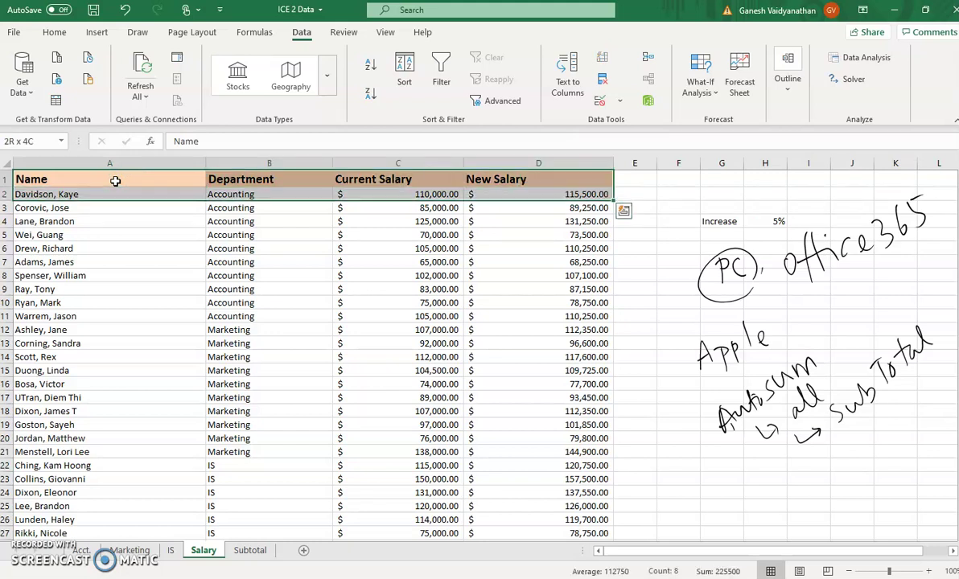
pyautogui.hotkey('shift', 'Down')
pyautogui.hotkey('shift', 'Down')
pyautogui.hotkey('shift', 'Down')
pyautogui.hotkey('shift', 'Down')
pyautogui.hotkey('shift', 'Down')
pyautogui.hotkey('shift', 'Down')
pyautogui.hotkey('shift', 'Down')
pyautogui.hotkey('shift', 'Down')
pyautogui.hotkey('shift', 'Down')
pyautogui.hotkey('shift', 'Down')
pyautogui.hotkey('shift', 'Down')
pyautogui.hotkey('shift', 'Down')
pyautogui.hotkey('shift', 'Down')
pyautogui.hotkey('shift', 'Down')
pyautogui.hotkey('shift', 'Down')
pyautogui.hotkey('shift', 'Down')
pyautogui.hotkey('shift', 'Down')
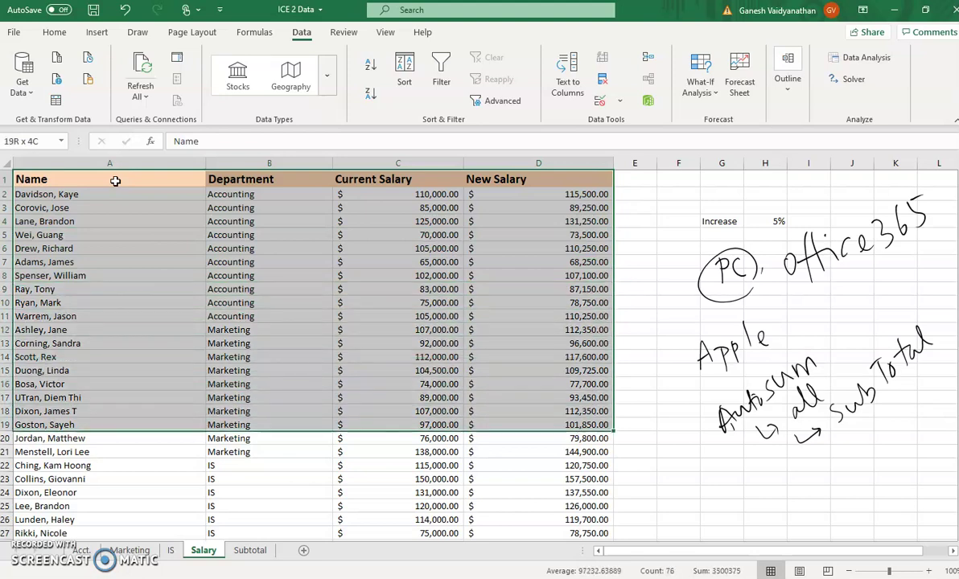
pyautogui.hotkey('shift', 'Down')
pyautogui.hotkey('shift', 'Down')
pyautogui.hotkey('shift', 'Down')
pyautogui.hotkey('shift', 'Down')
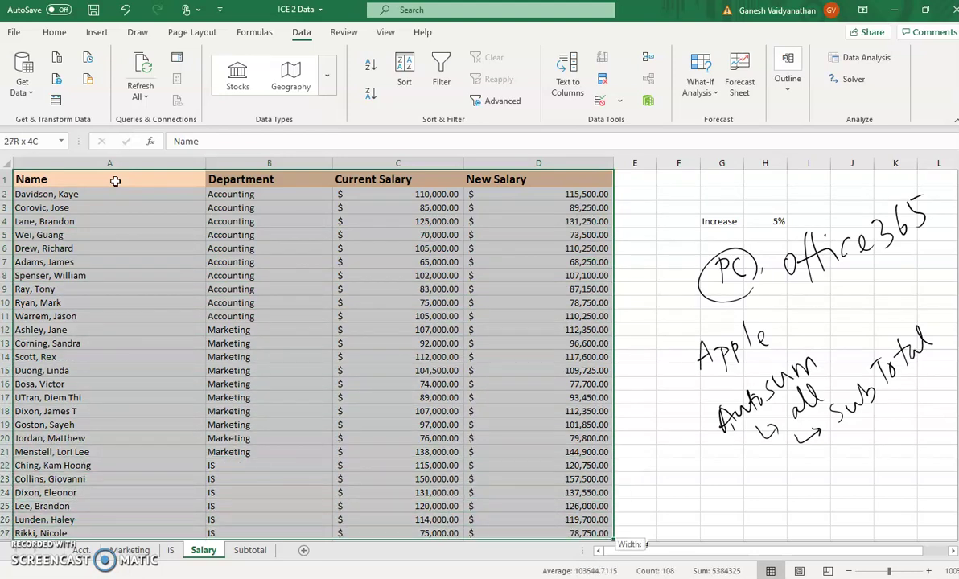
pyautogui.hotkey('shift', 'Down')
pyautogui.hotkey('shift', 'Down')
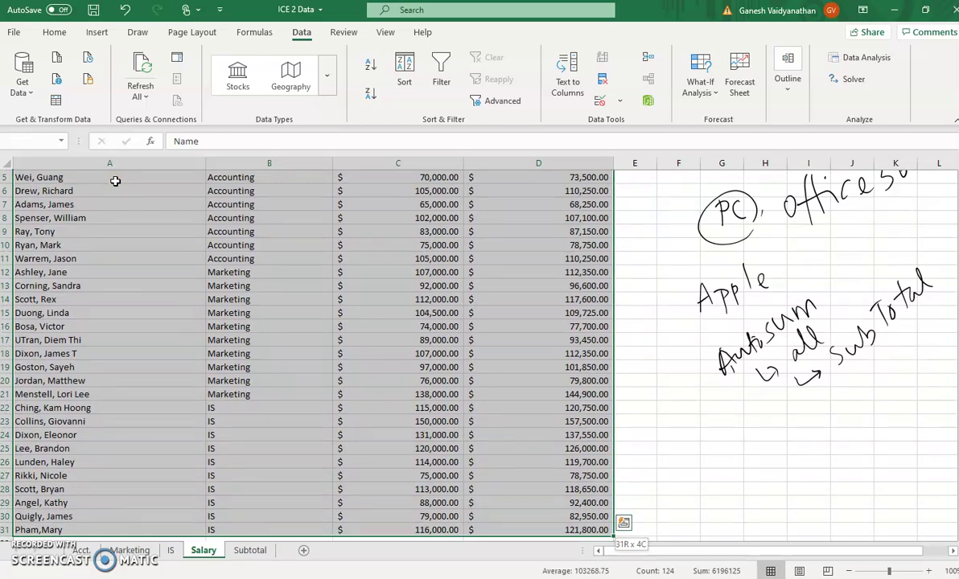
pyautogui.scroll(-1, 115, 181)
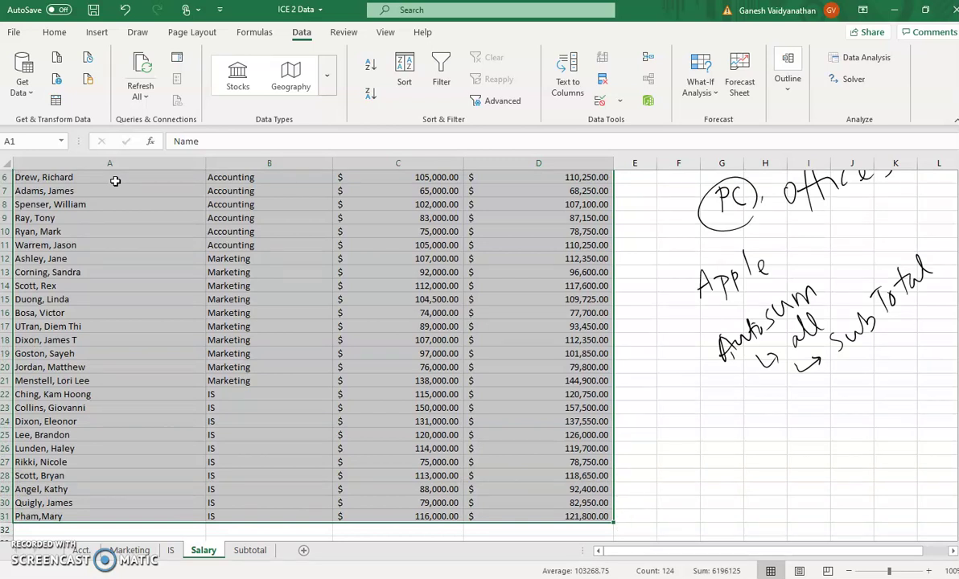
pyautogui.hotkey('ctrl', 'c')
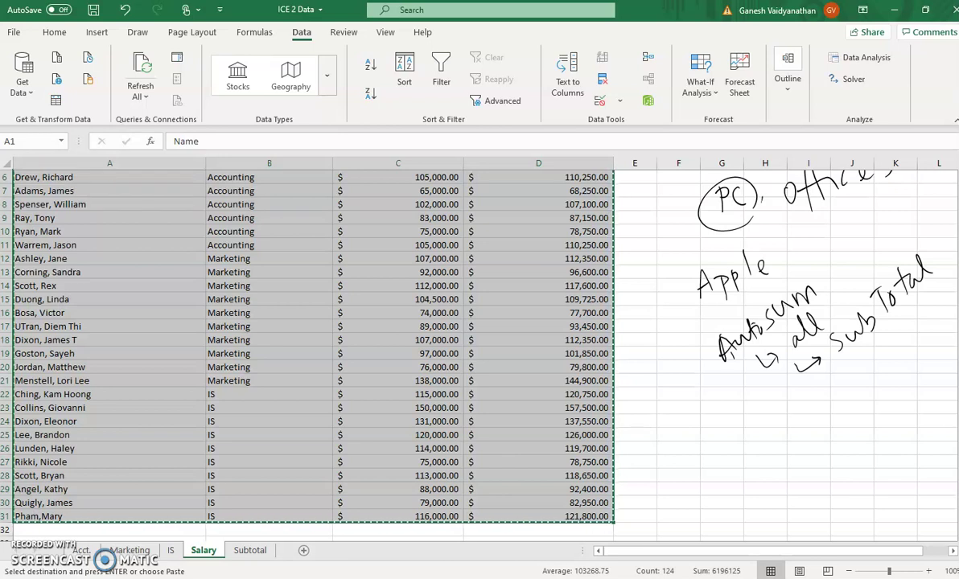
# - Paste the copied table as values only into the Subtotal sheet starting at A1, and check the New Salary cells
pyautogui.click(256, 550)
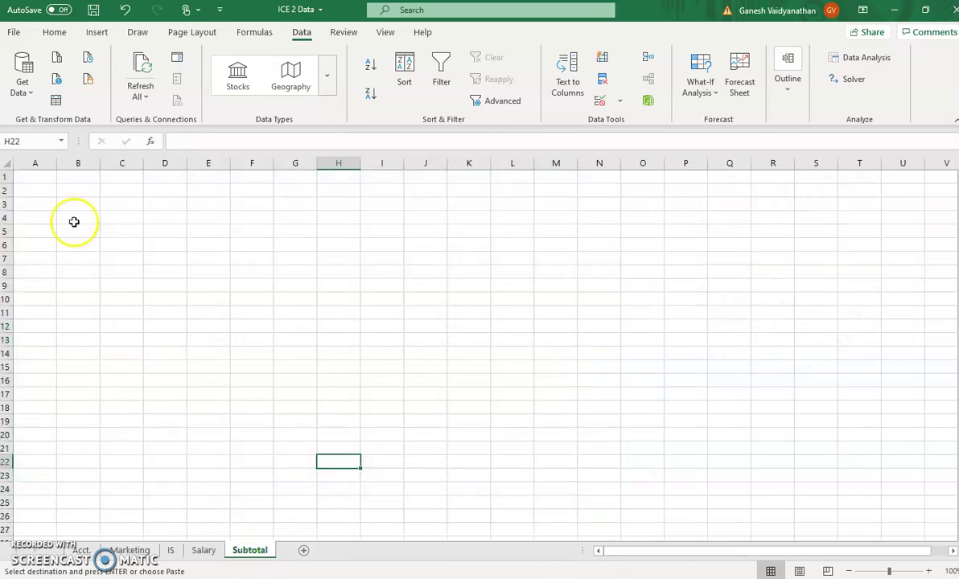
pyautogui.click(41, 176)
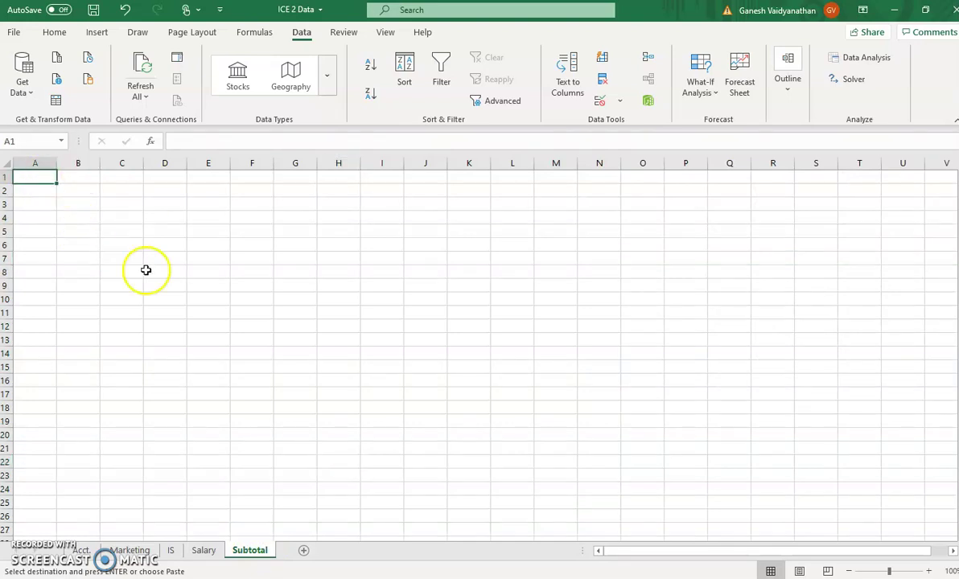
pyautogui.click(55, 32)
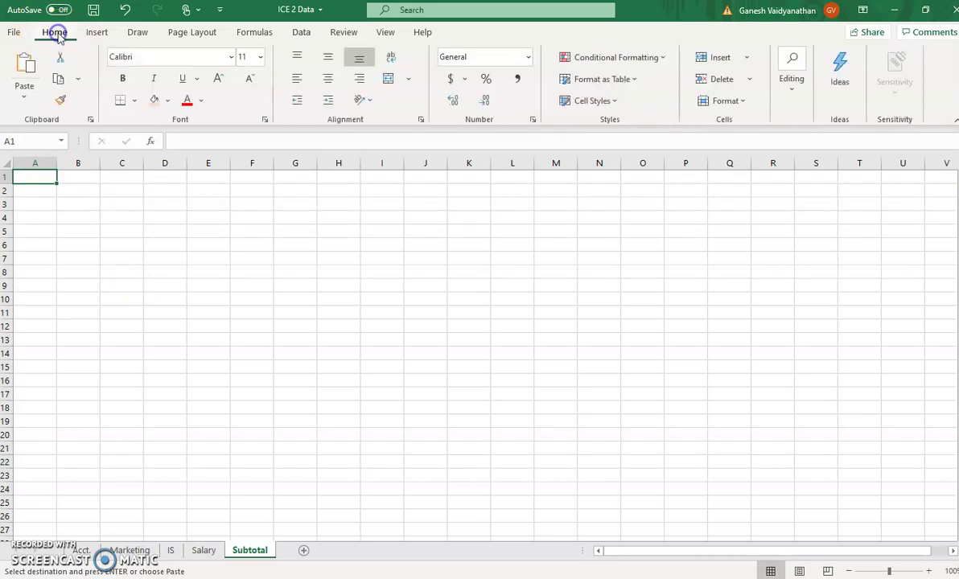
pyautogui.click(23, 98)
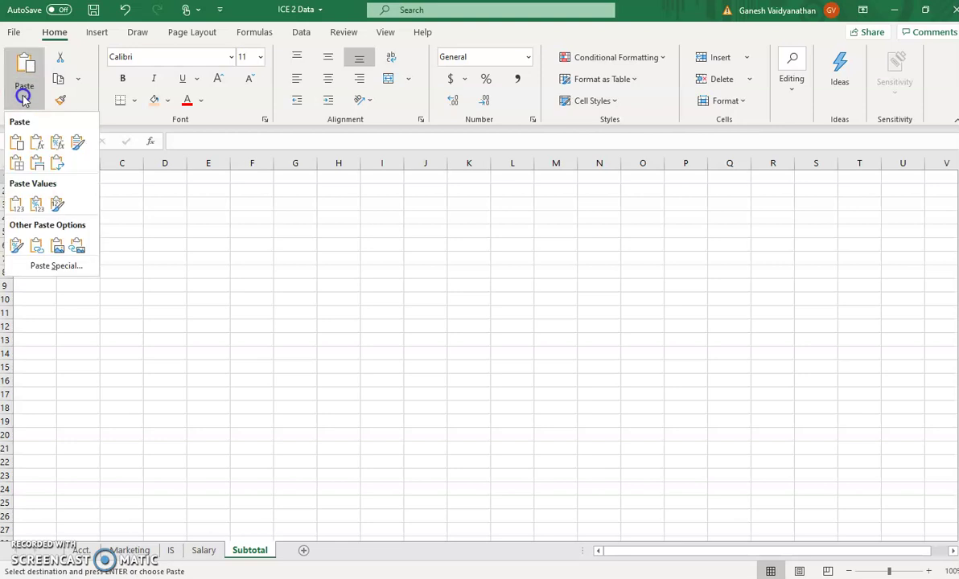
pyautogui.click(71, 269)
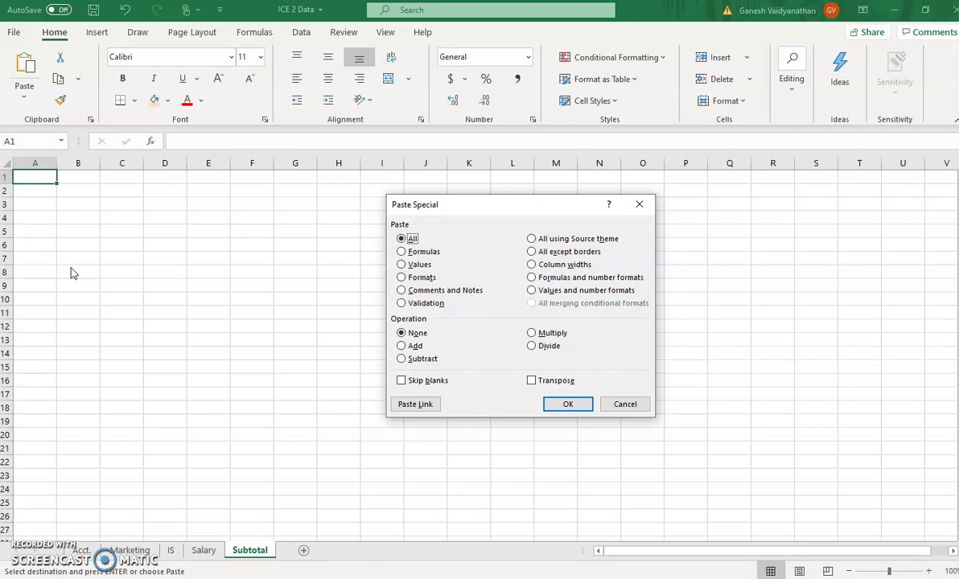
pyautogui.click(402, 268)
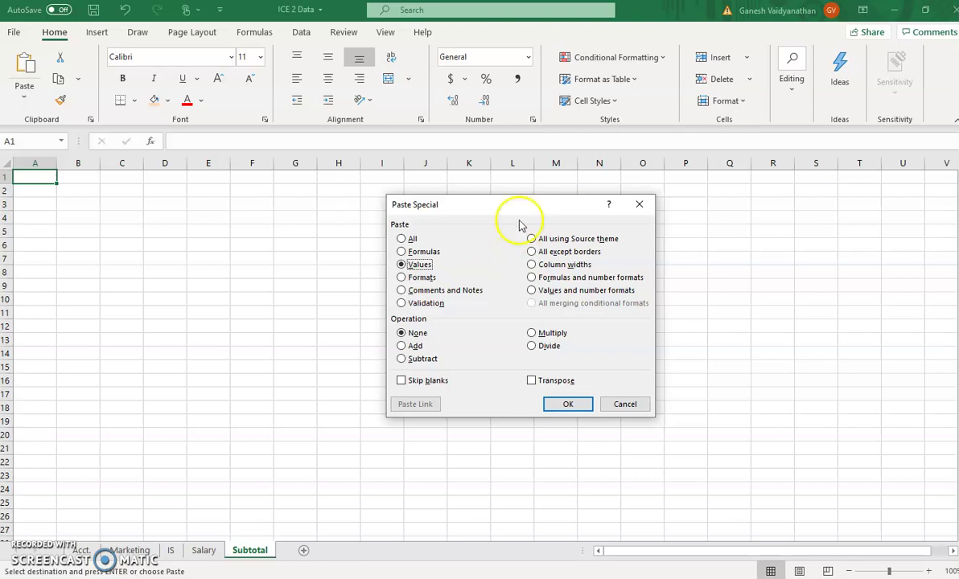
pyautogui.click(716, 314)
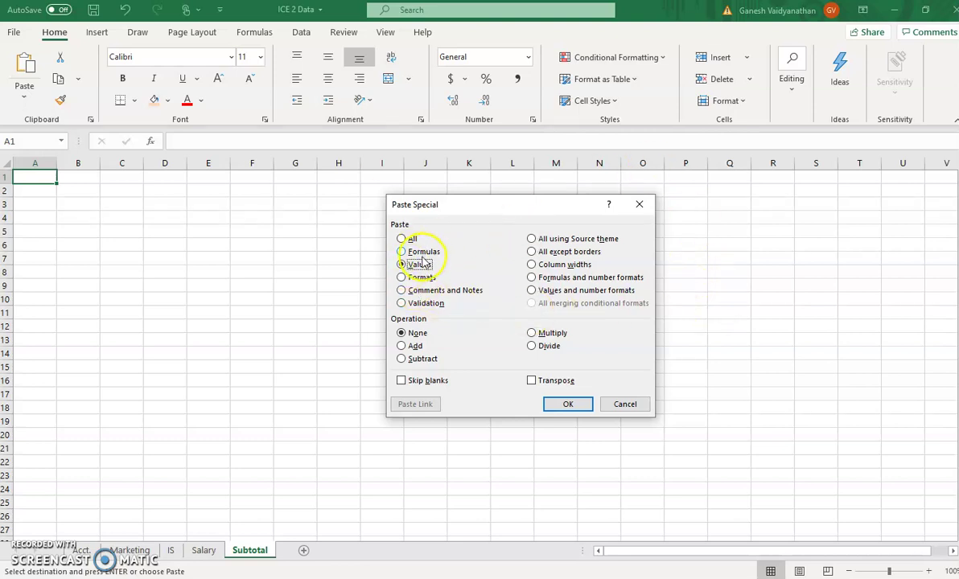
pyautogui.click(577, 405)
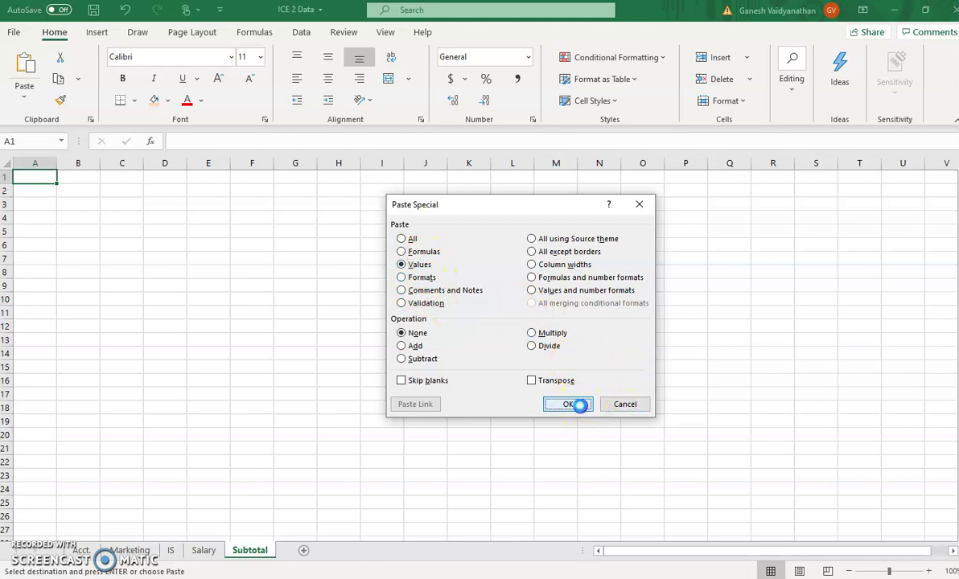
pyautogui.click(169, 286)
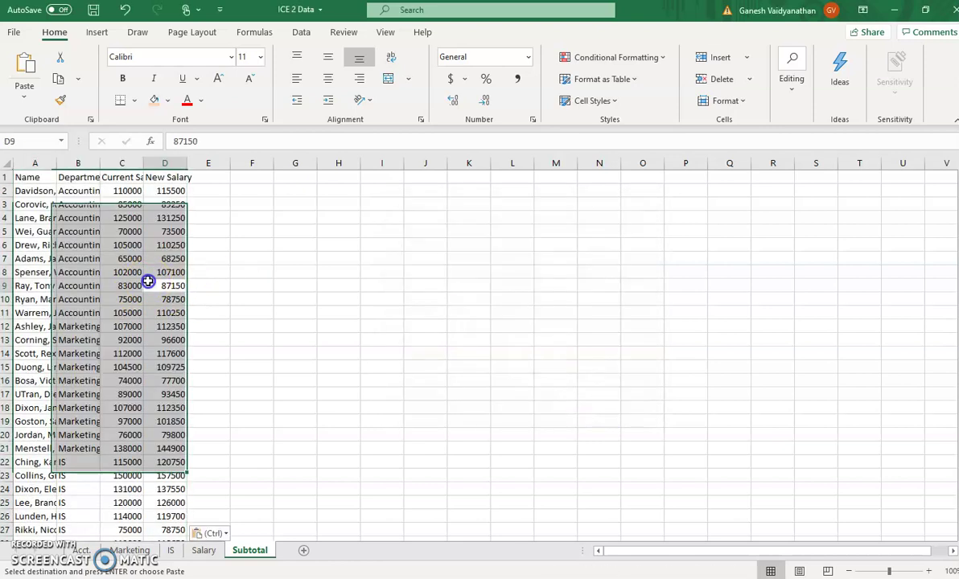
pyautogui.click(173, 218)
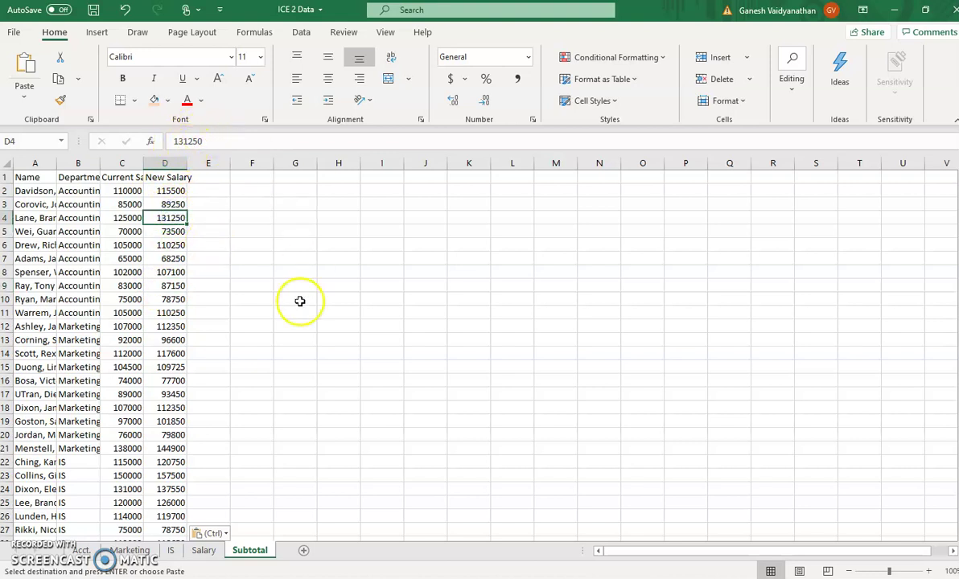
# - AutoFit the widths of columns A through D to their contents on the Subtotal sheet
pyautogui.click(253, 283)
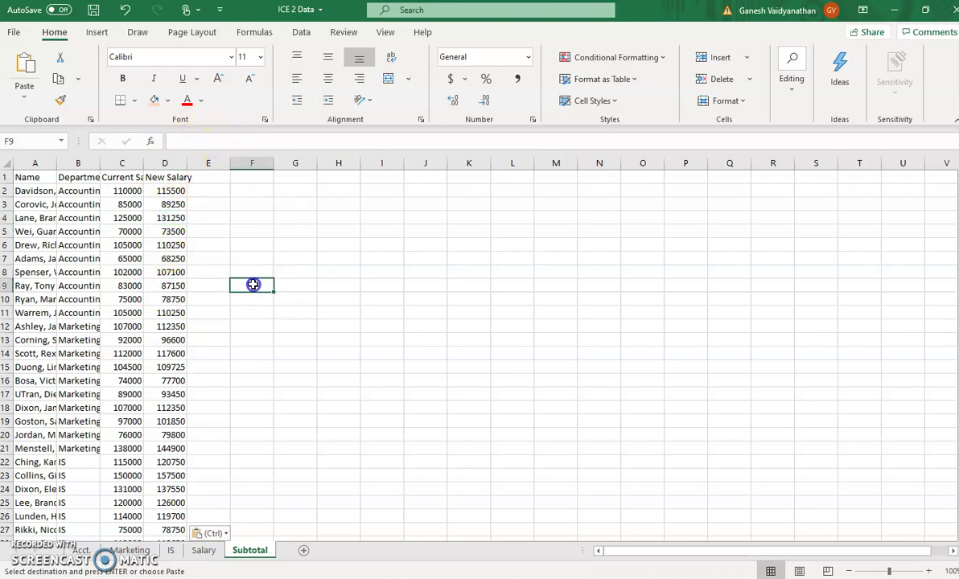
pyautogui.doubleClick(57, 162)
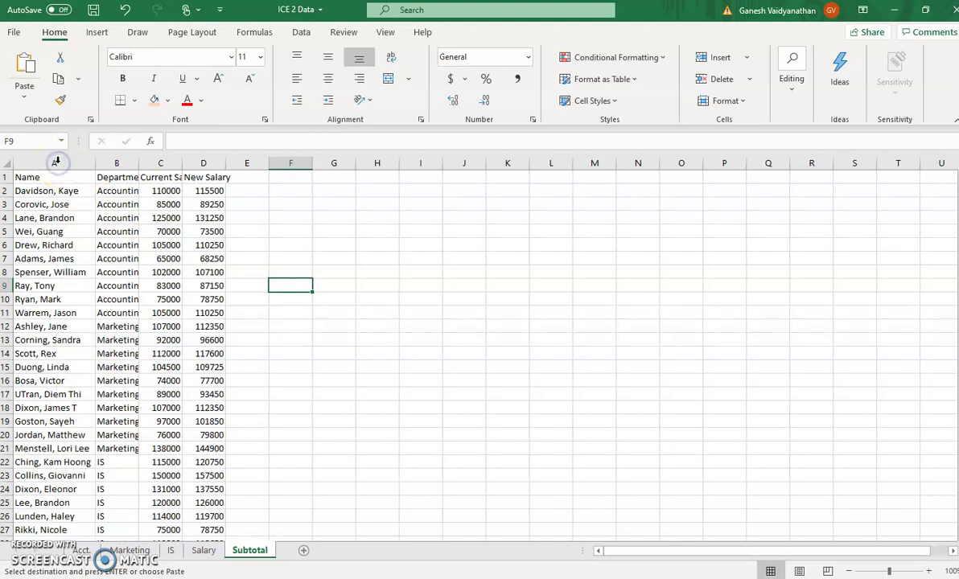
pyautogui.doubleClick(138, 167)
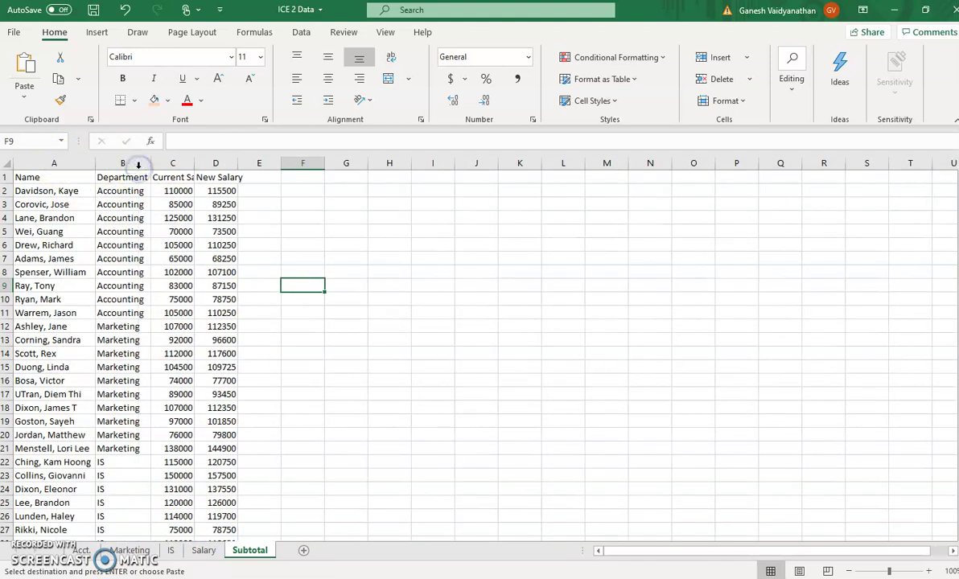
pyautogui.doubleClick(194, 164)
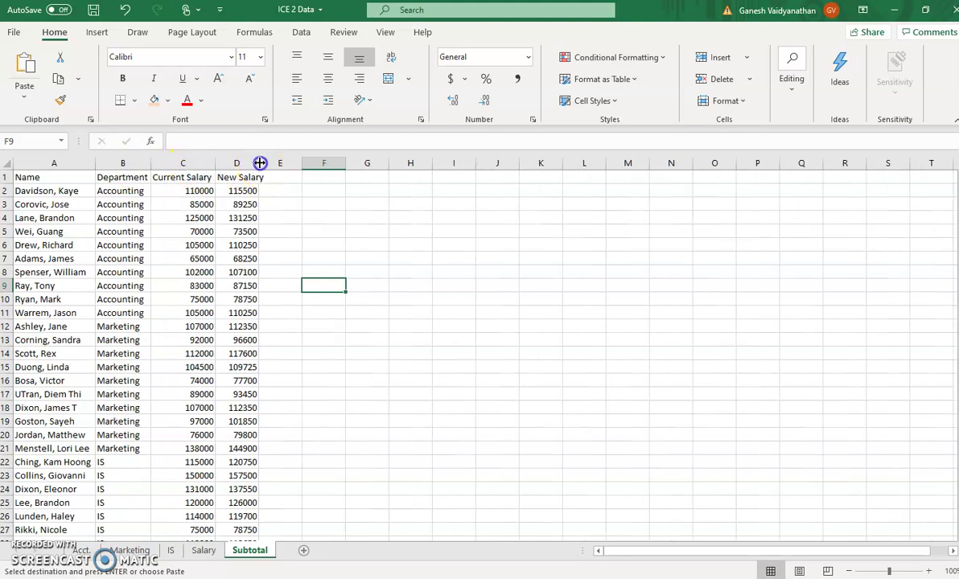
pyautogui.doubleClick(258, 163)
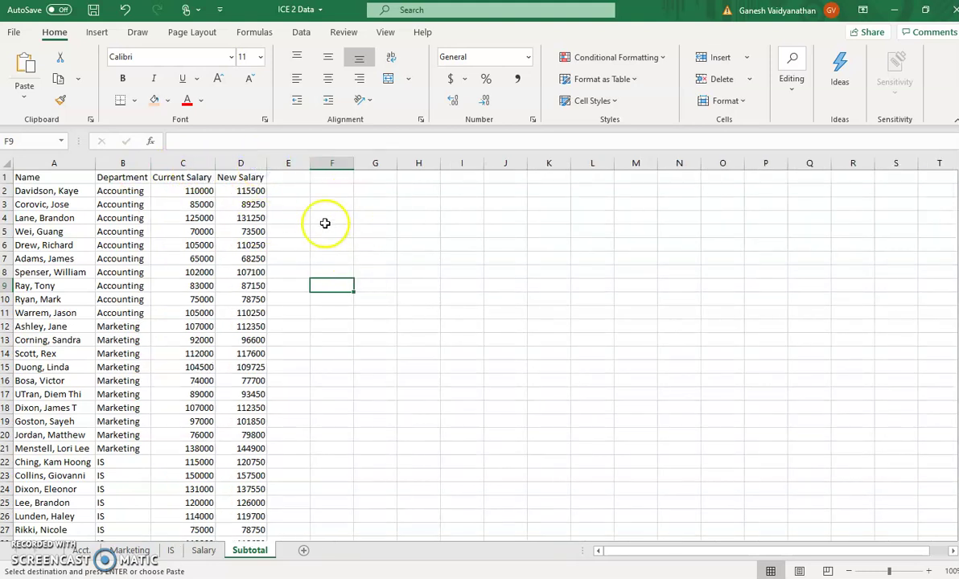
# - Apply the dollar accounting number format to the Current Salary and New Salary columns, C and D
pyautogui.moveTo(193, 163); pyautogui.dragTo(240, 165)
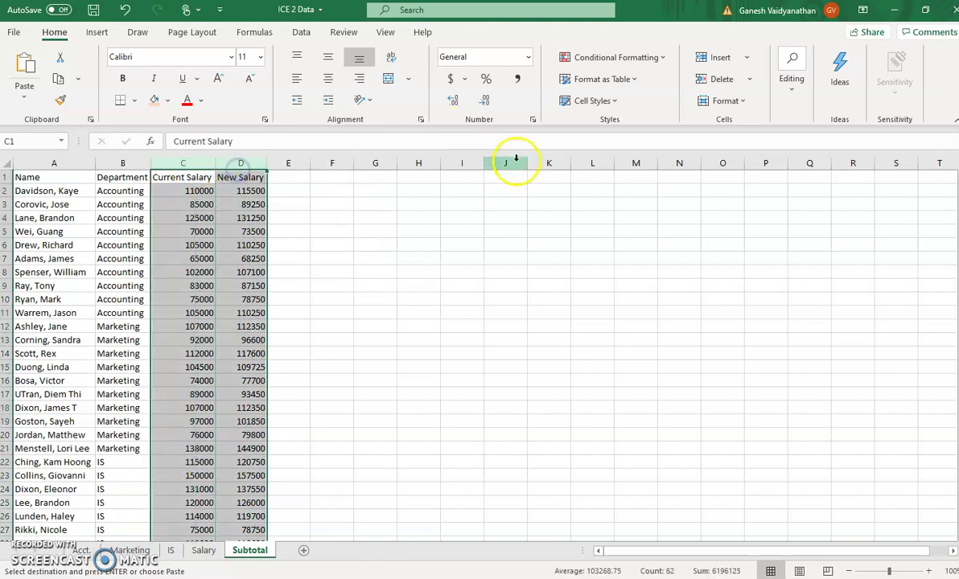
pyautogui.click(450, 80)
pyautogui.click(387, 269)
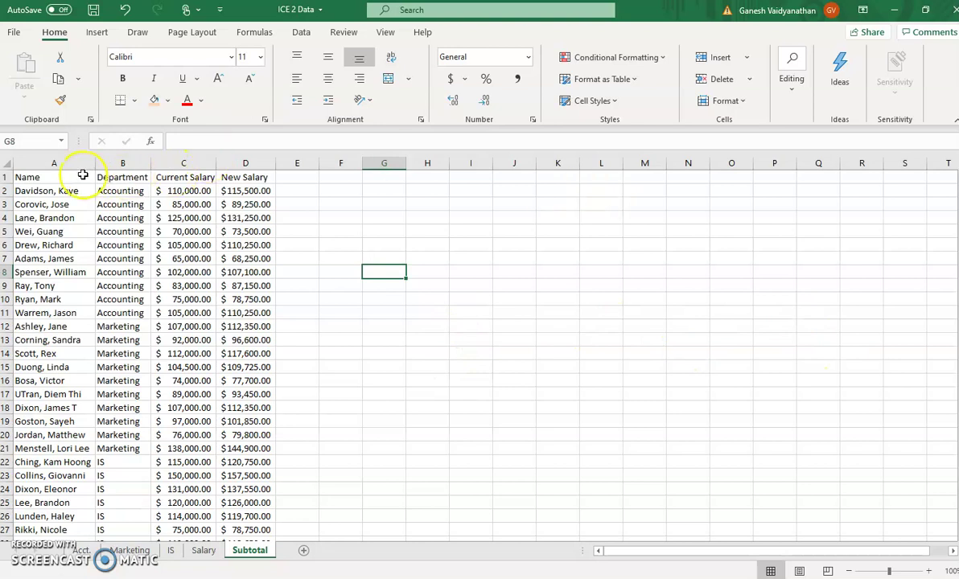
# - Fill the header cells A1:D1 with a light orange background
pyautogui.click(55, 174)
pyautogui.moveTo(55, 174); pyautogui.dragTo(234, 179)
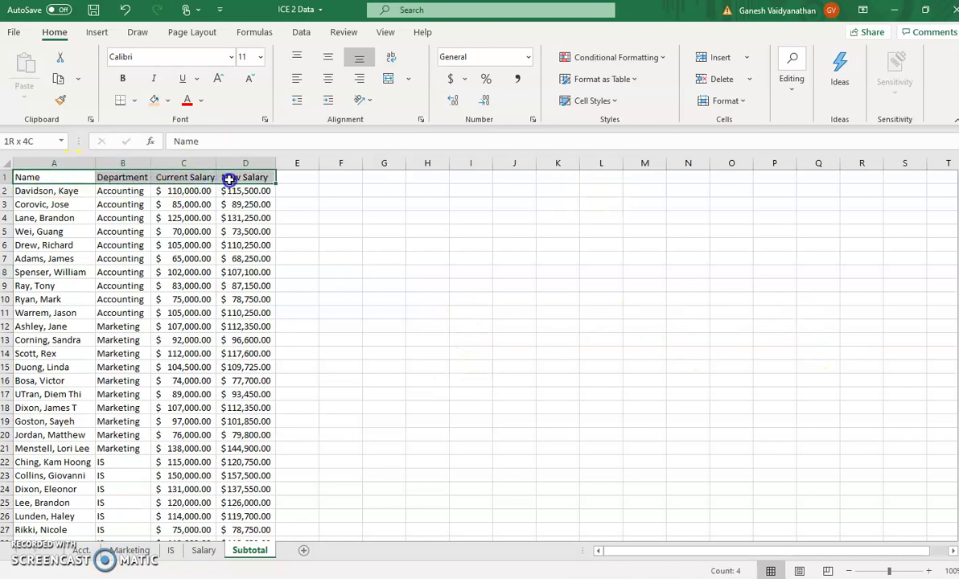
pyautogui.click(154, 99)
pyautogui.click(354, 236)
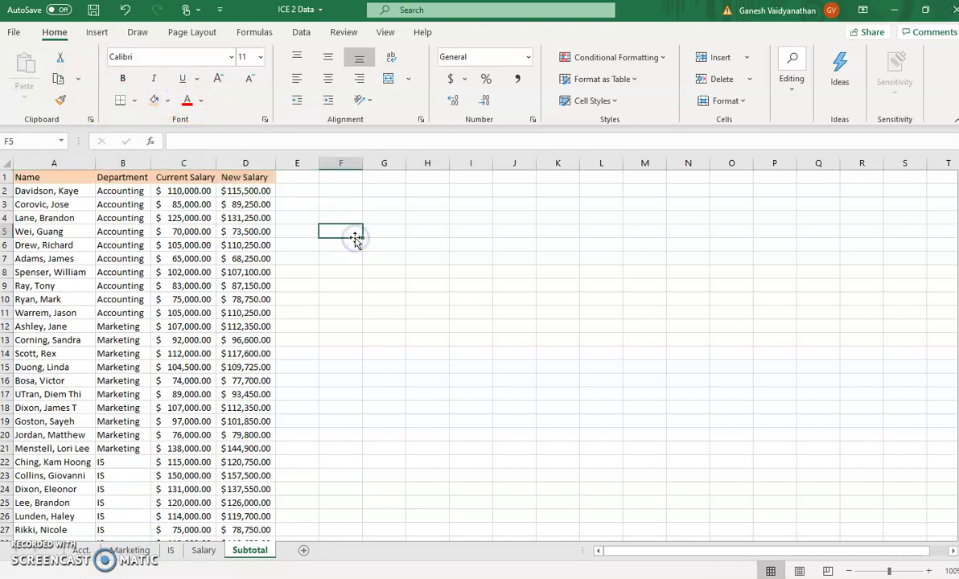
# - Widen columns A through D beyond their contents so the table has more room, making B, C and D about equally wide
pyautogui.click(135, 175)
pyautogui.moveTo(96, 163); pyautogui.dragTo(207, 166)
pyautogui.moveTo(272, 163); pyautogui.dragTo(402, 174)
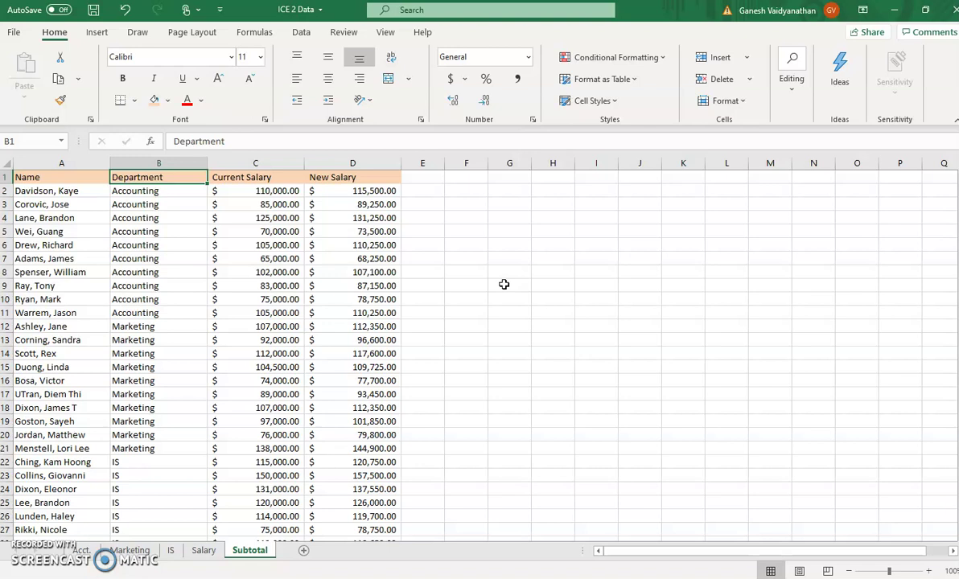
# - Select the whole salary table with its headers, A1:D31, and open the Subtotal dialog for it
pyautogui.click(59, 178)
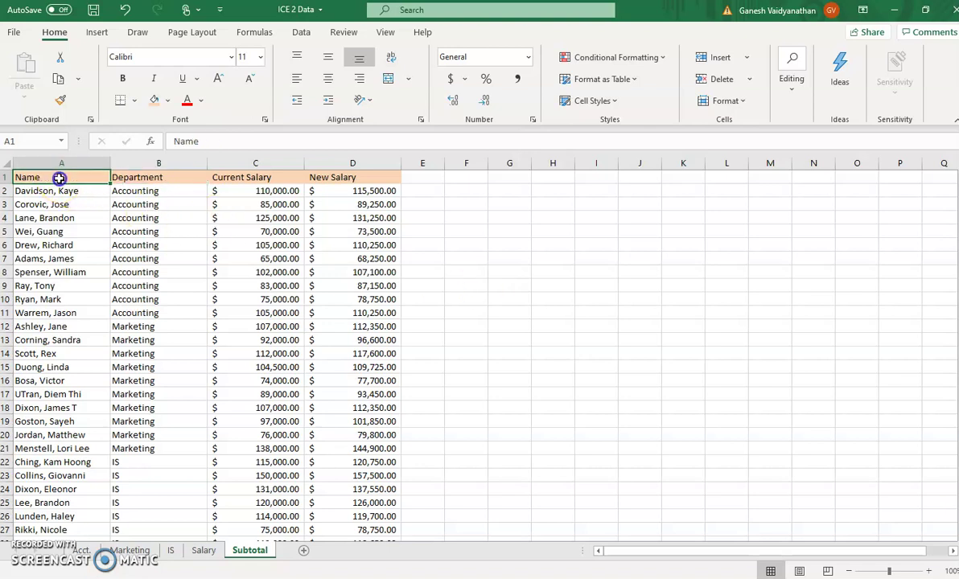
pyautogui.hotkey('shift', 'Right')
pyautogui.hotkey('shift', 'Right')
pyautogui.hotkey('shift', 'Right')
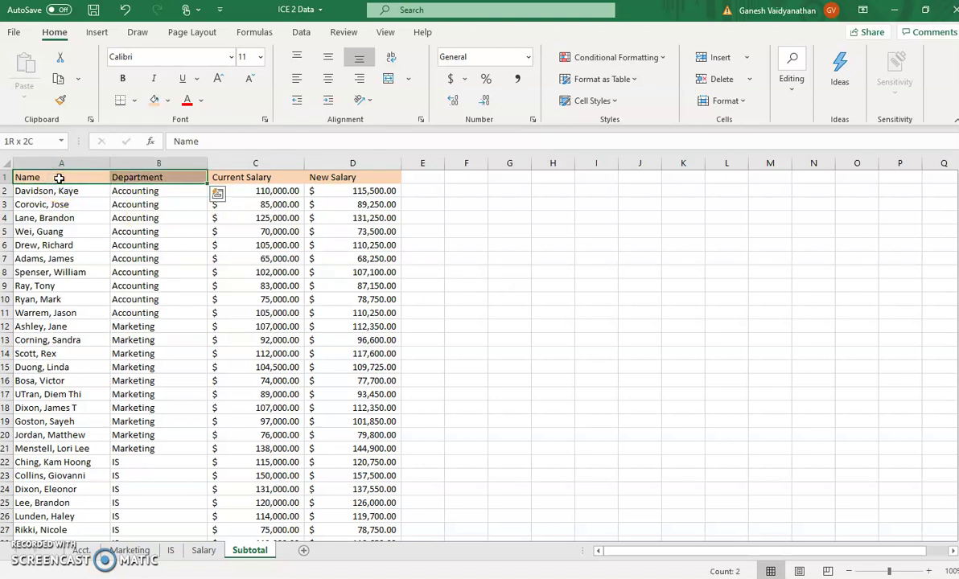
pyautogui.hotkey('shift', 'Down')
pyautogui.hotkey('shift', 'Down')
pyautogui.hotkey('shift', 'Down')
pyautogui.hotkey('shift', 'Down')
pyautogui.hotkey('shift', 'Down')
pyautogui.hotkey('shift', 'Down')
pyautogui.hotkey('shift', 'Down')
pyautogui.hotkey('shift', 'Down')
pyautogui.hotkey('shift', 'Down')
pyautogui.hotkey('shift', 'Down')
pyautogui.hotkey('shift', 'Down')
pyautogui.hotkey('shift', 'Down')
pyautogui.hotkey('shift', 'Down')
pyautogui.hotkey('shift', 'Down')
pyautogui.hotkey('shift', 'Down')
pyautogui.hotkey('shift', 'Down')
pyautogui.hotkey('shift', 'Down')
pyautogui.hotkey('shift', 'Down')
pyautogui.hotkey('shift', 'Down')
pyautogui.hotkey('shift', 'Down')
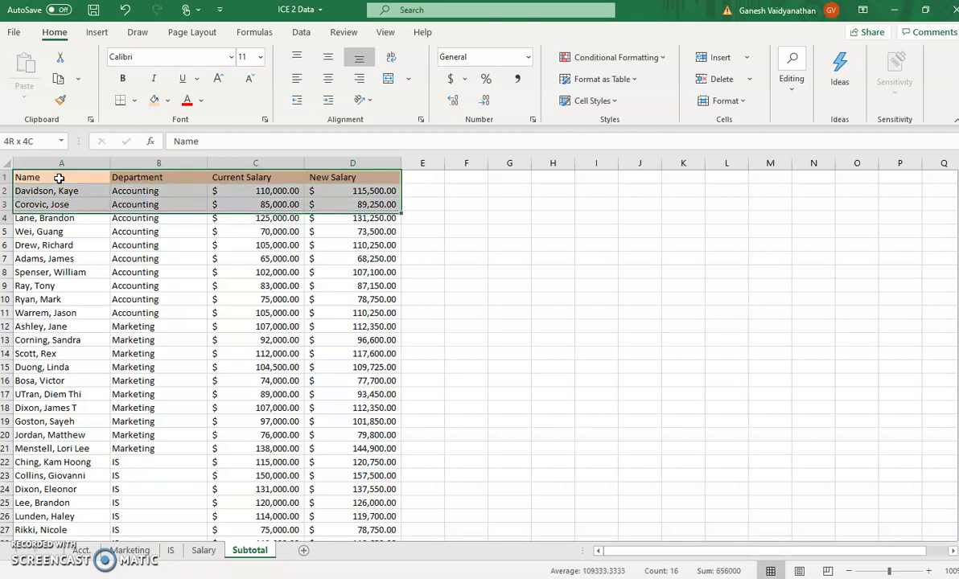
pyautogui.hotkey('shift', 'Down')
pyautogui.hotkey('shift', 'Down')
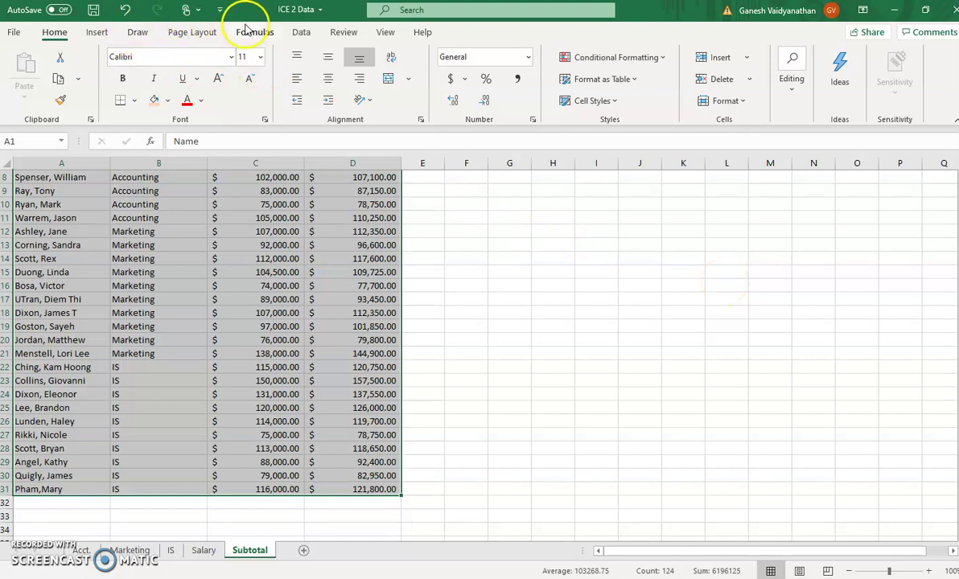
pyautogui.click(301, 32)
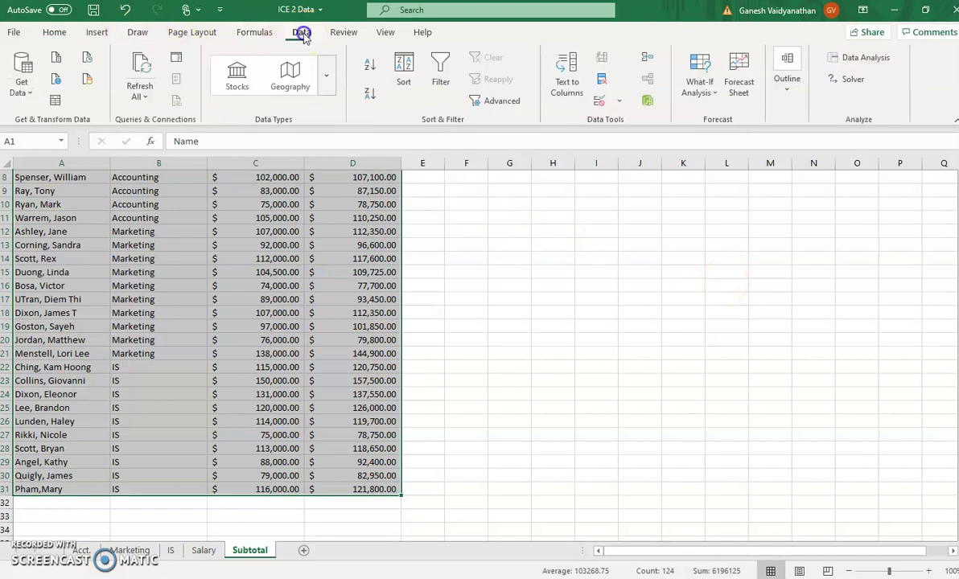
pyautogui.click(787, 90)
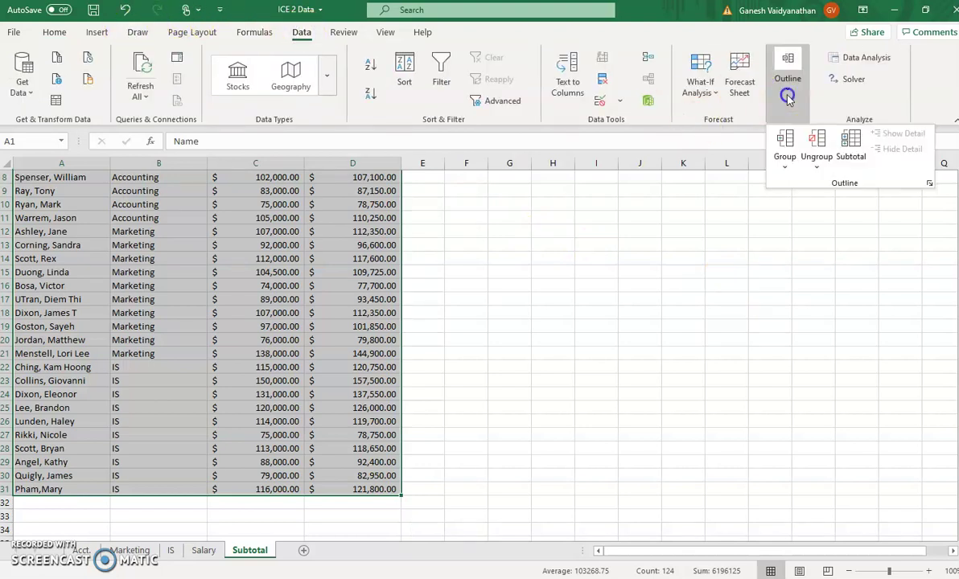
pyautogui.click(854, 149)
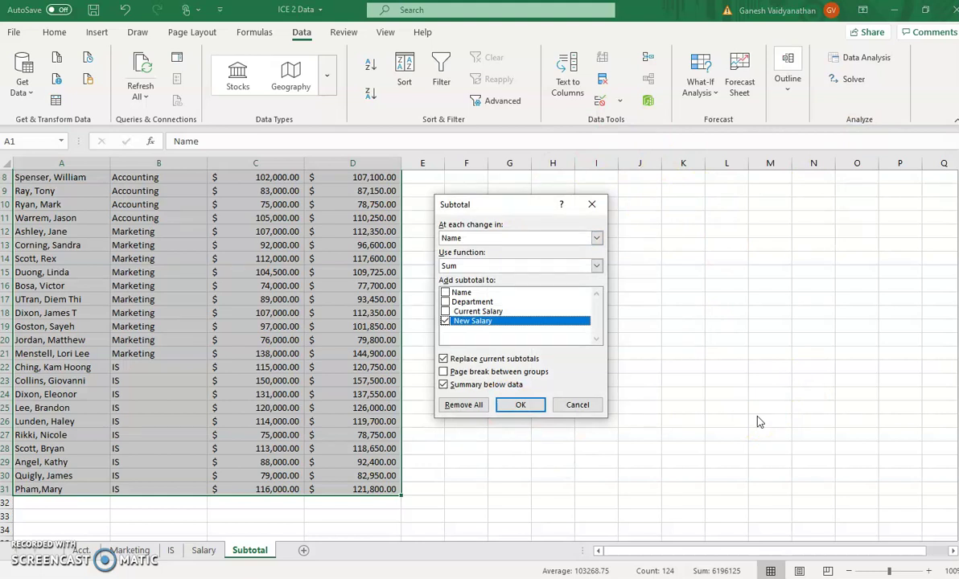
# - Add subtotals at each change in Department, using Sum on both Current Salary and New Salary
pyautogui.click(596, 238)
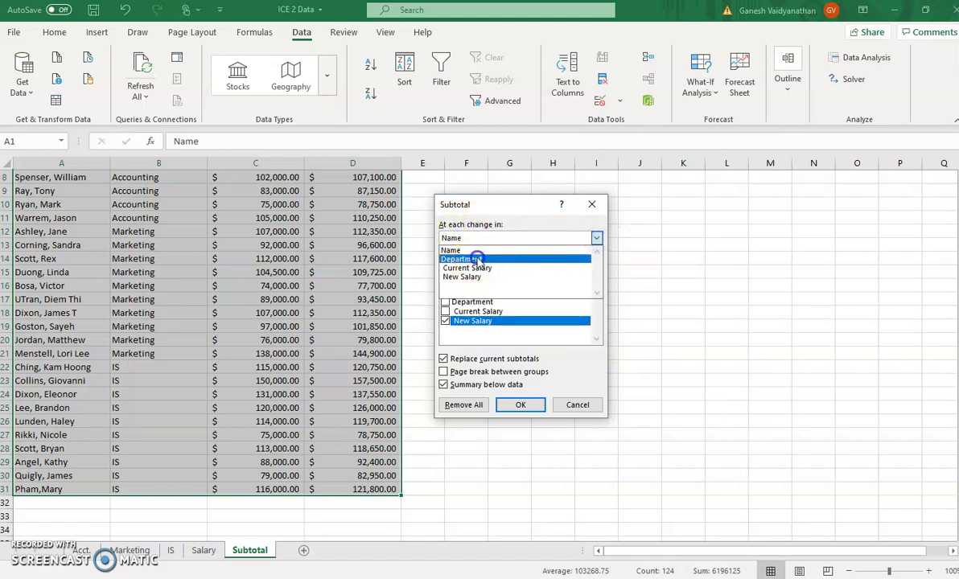
pyautogui.click(451, 258)
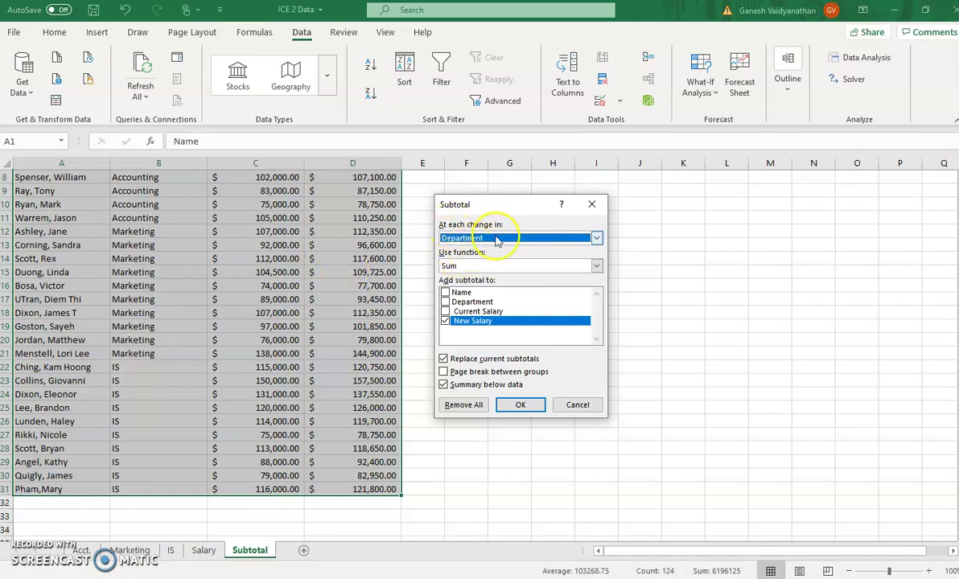
pyautogui.click(596, 240)
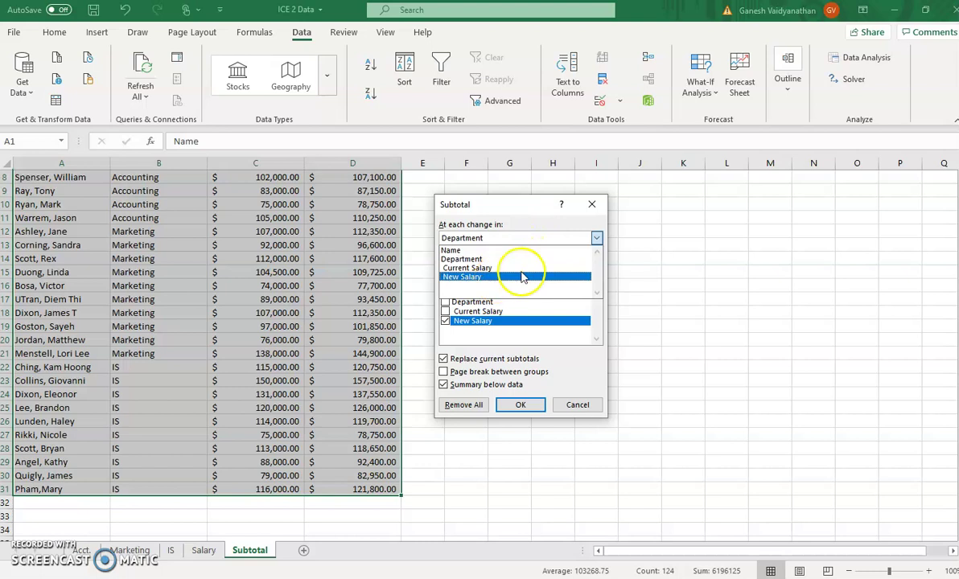
pyautogui.click(480, 259)
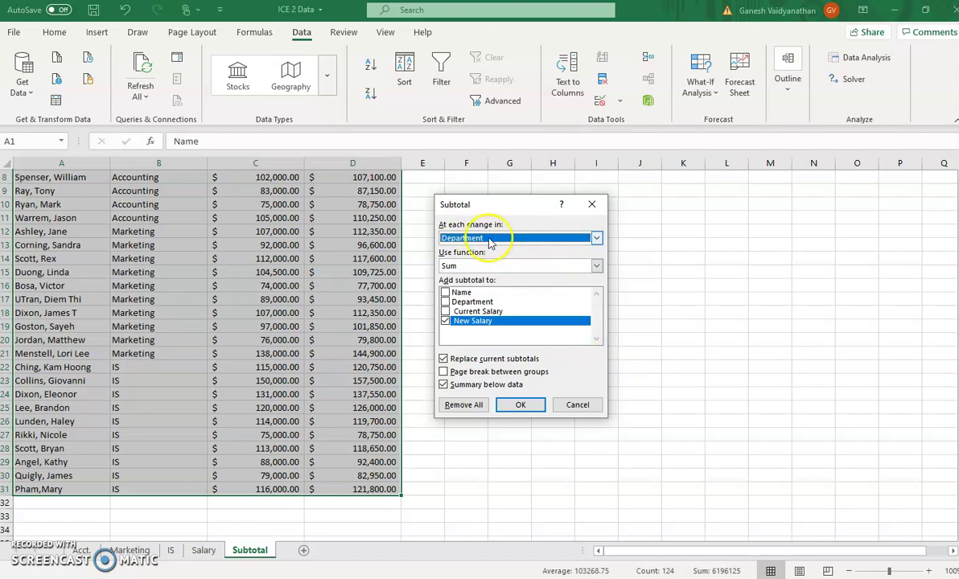
pyautogui.click(596, 265)
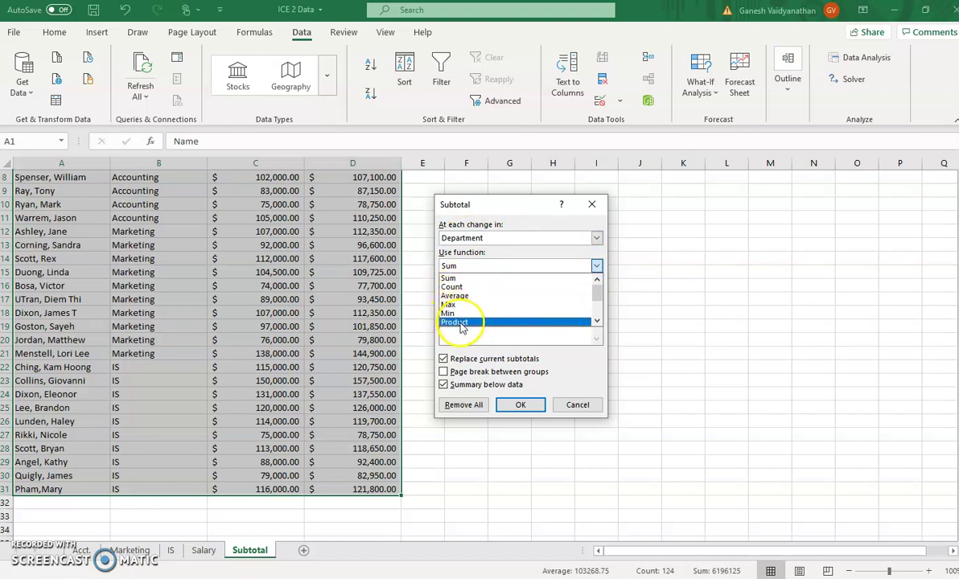
pyautogui.click(448, 278)
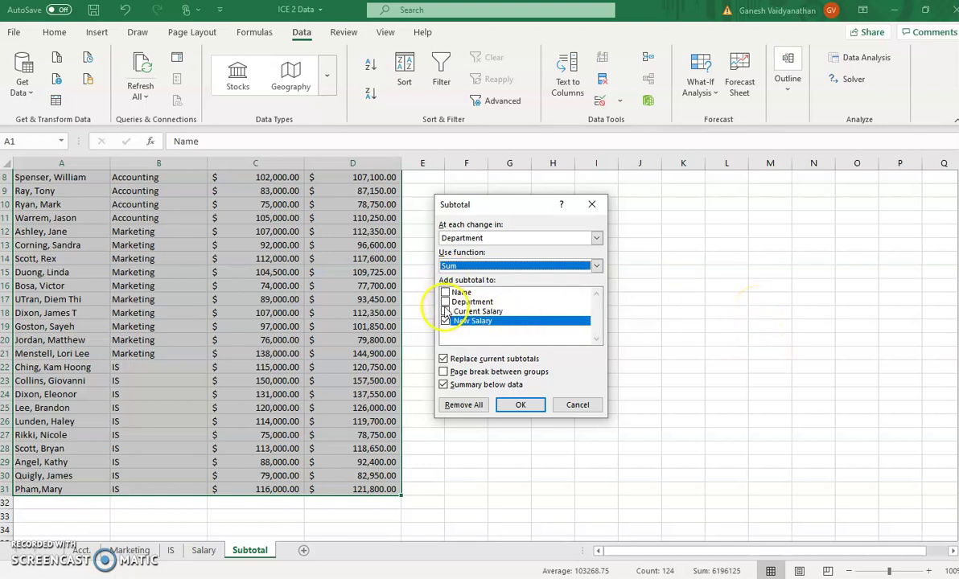
pyautogui.click(445, 311)
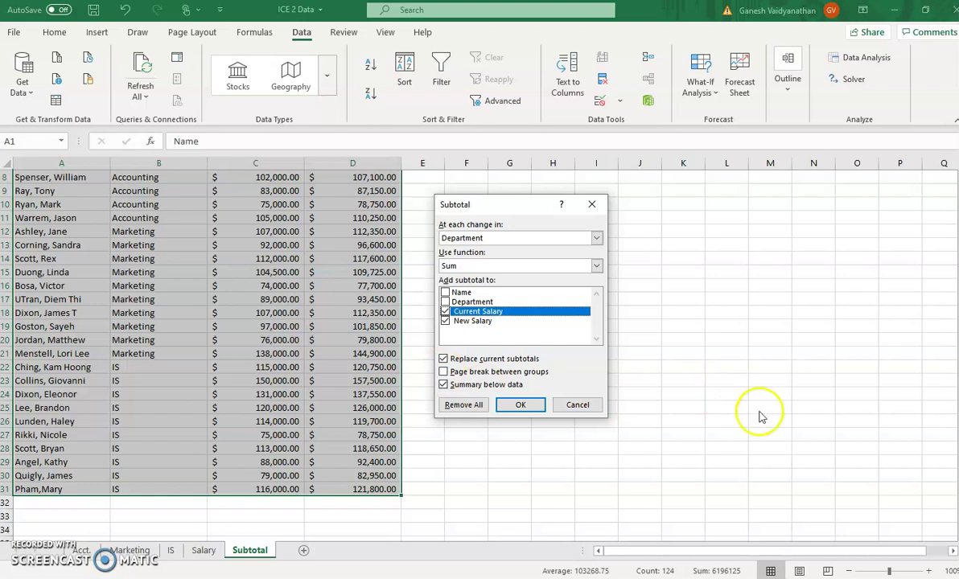
pyautogui.click(521, 405)
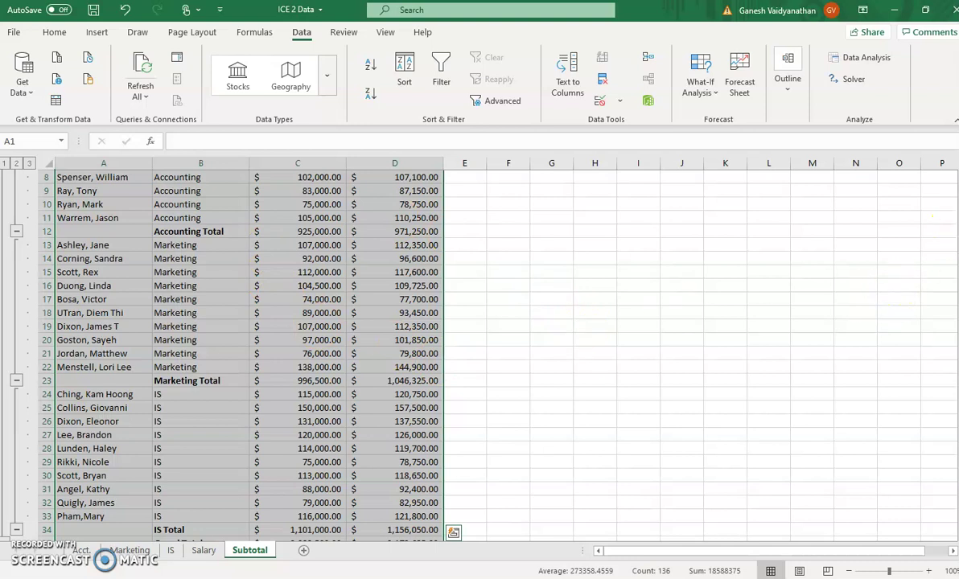
pyautogui.click(763, 313)
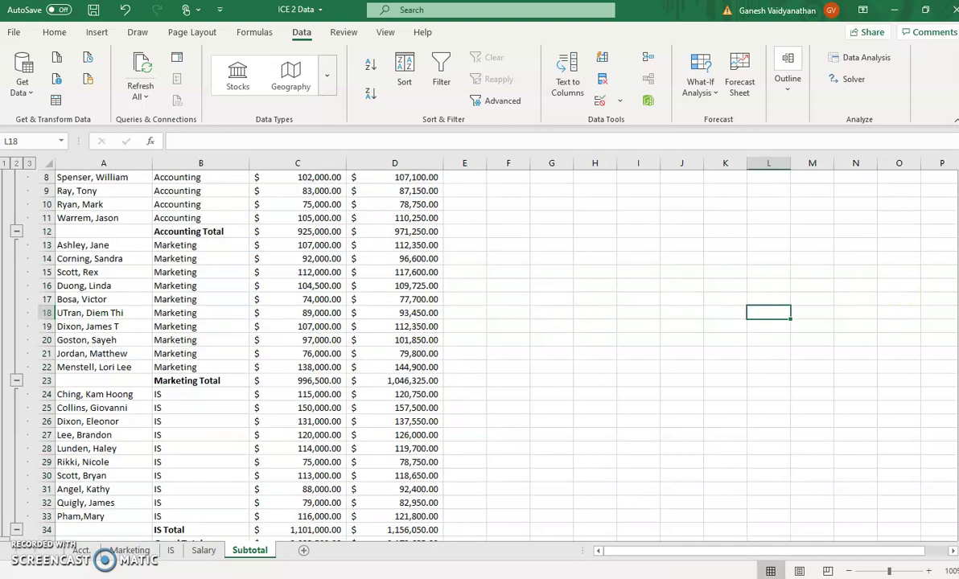
# - Examine the subtotals at outline level 2, level 1 and level 2 again, and return to the full detail of level 3
pyautogui.scroll(3, 482, 354)
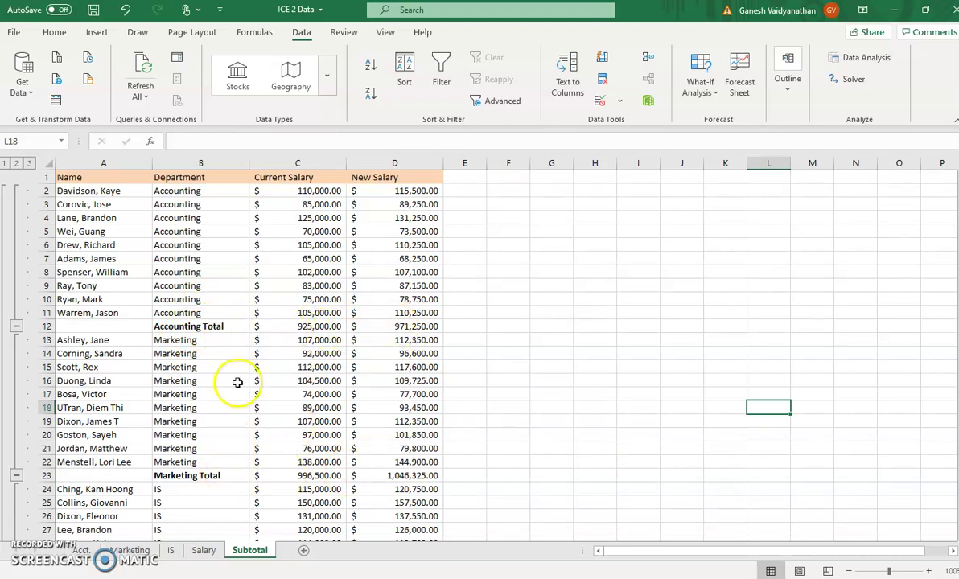
pyautogui.click(17, 163)
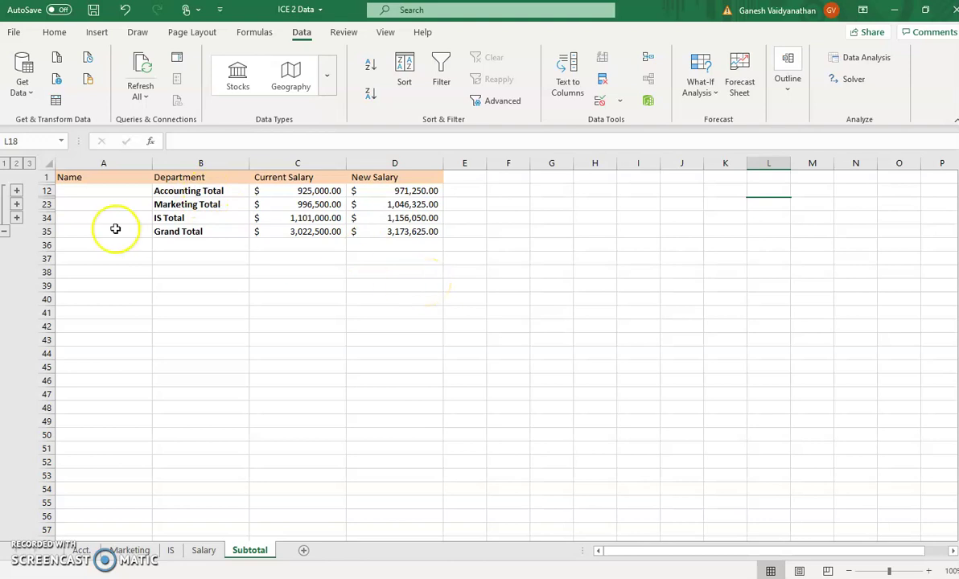
pyautogui.click(8, 165)
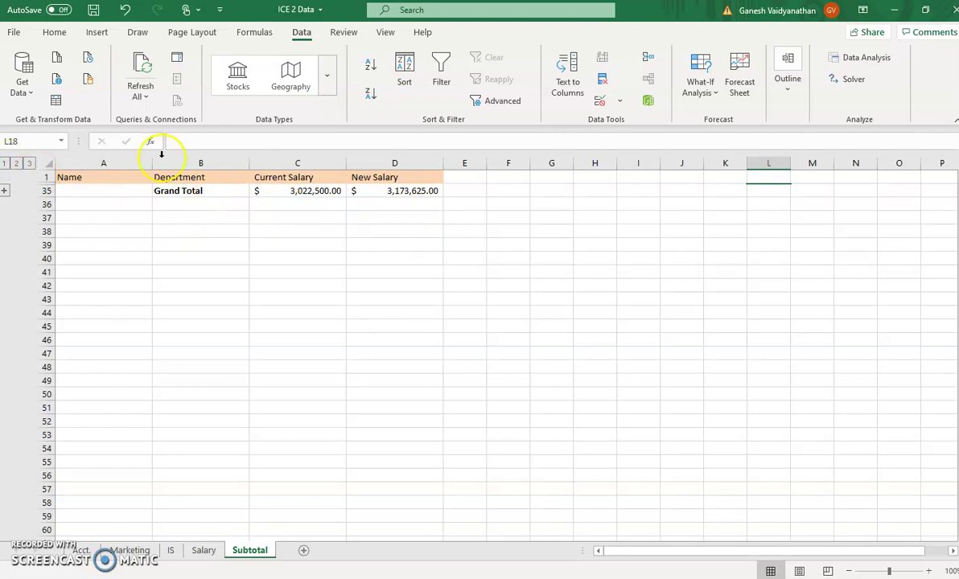
pyautogui.click(16, 164)
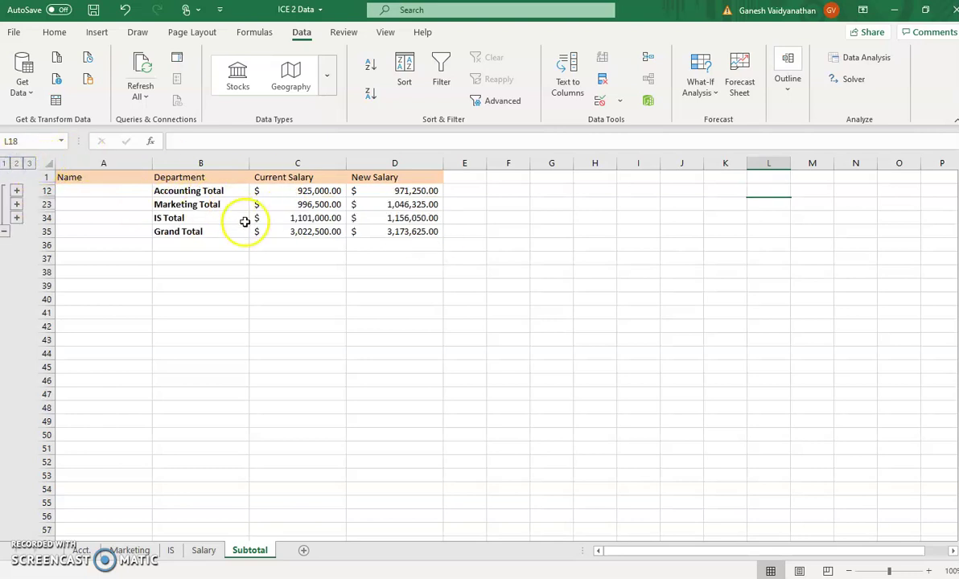
pyautogui.click(29, 164)
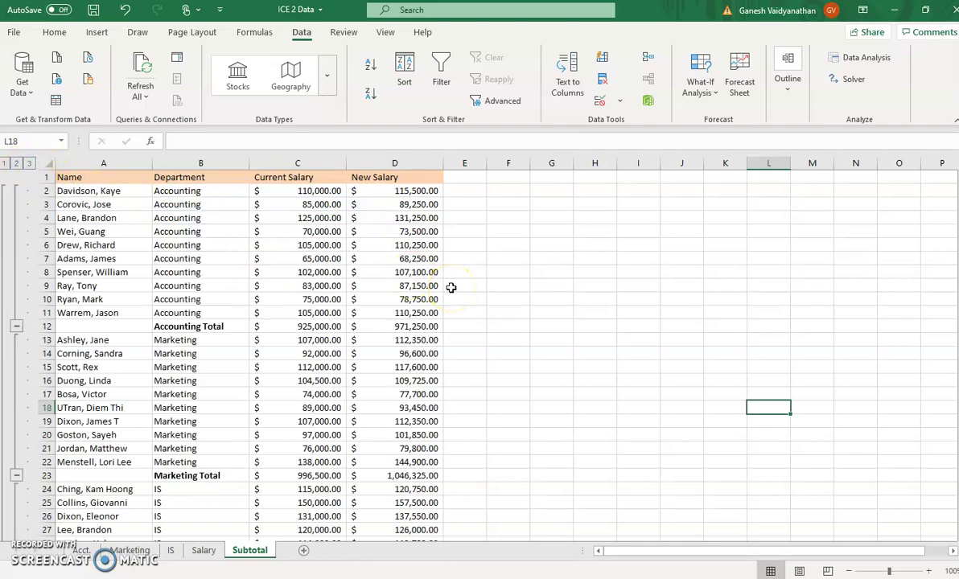